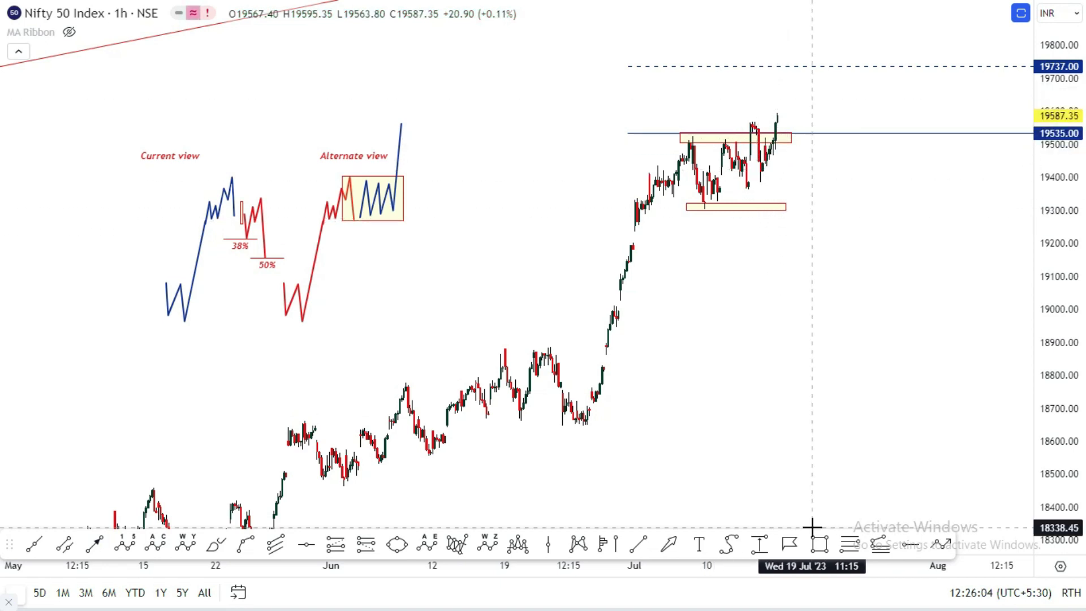
Draw a thin range box around 19375 under the latest candles.
left_click(820, 544)
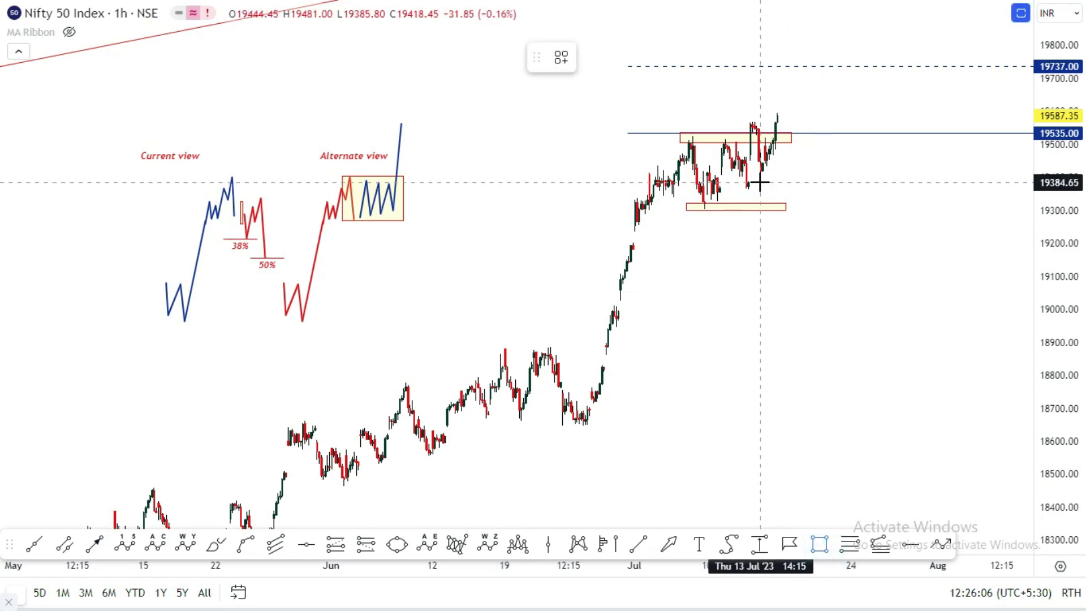
left_click(759, 182)
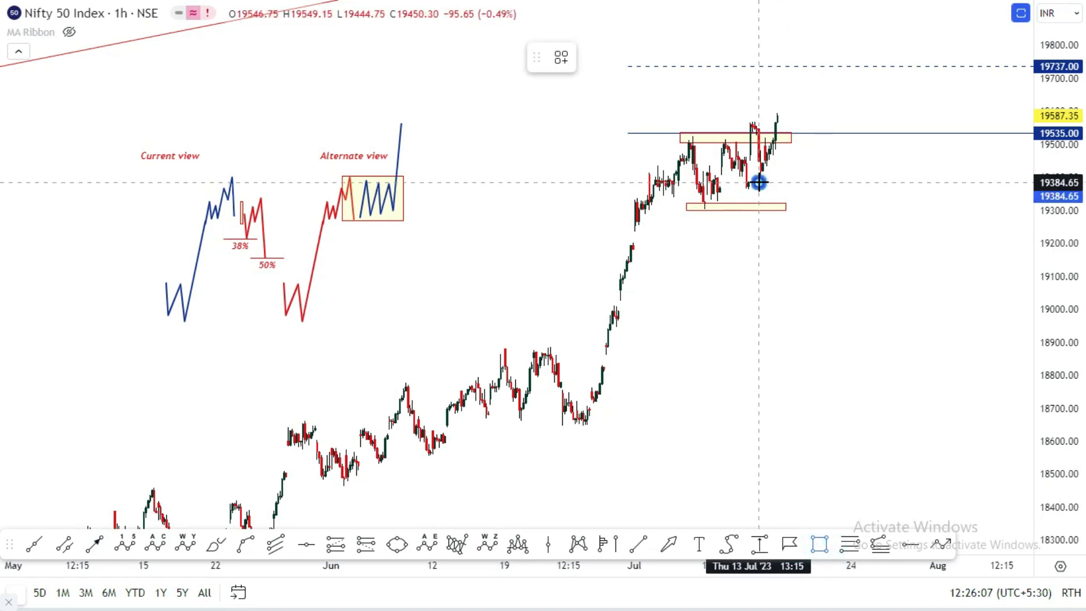
left_click(818, 184)
left_click(828, 326)
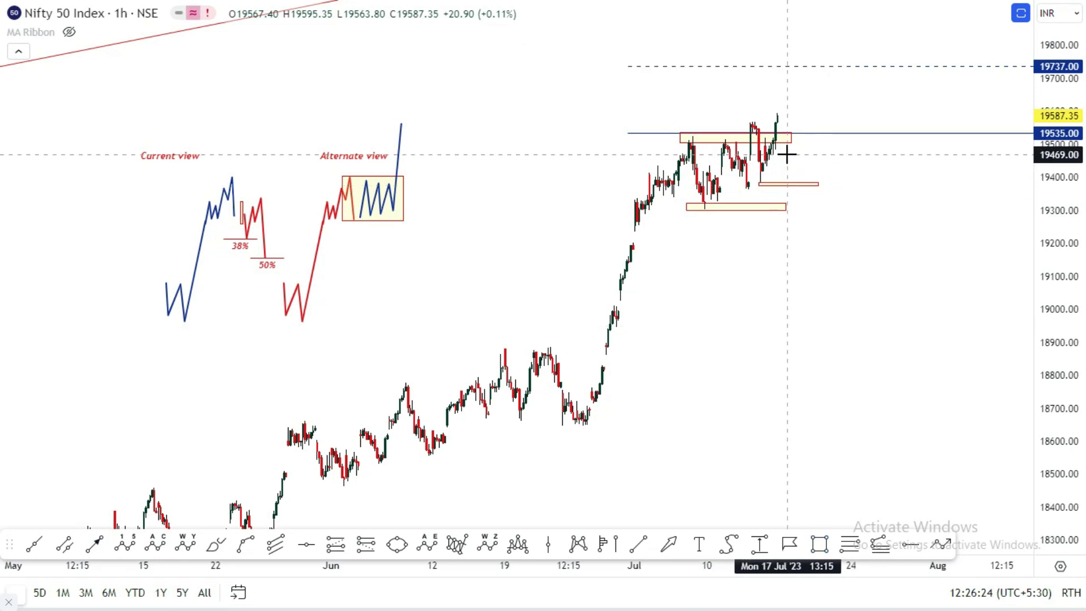
Delete the range box at the 19535 level and start a trend line at the July low.
left_click(789, 142)
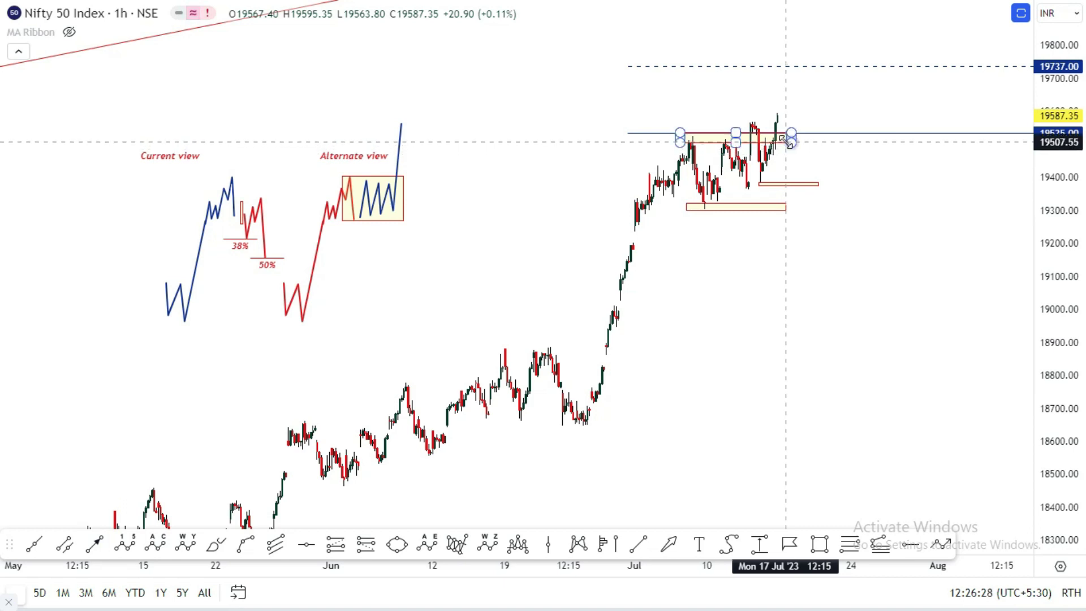
key("Delete")
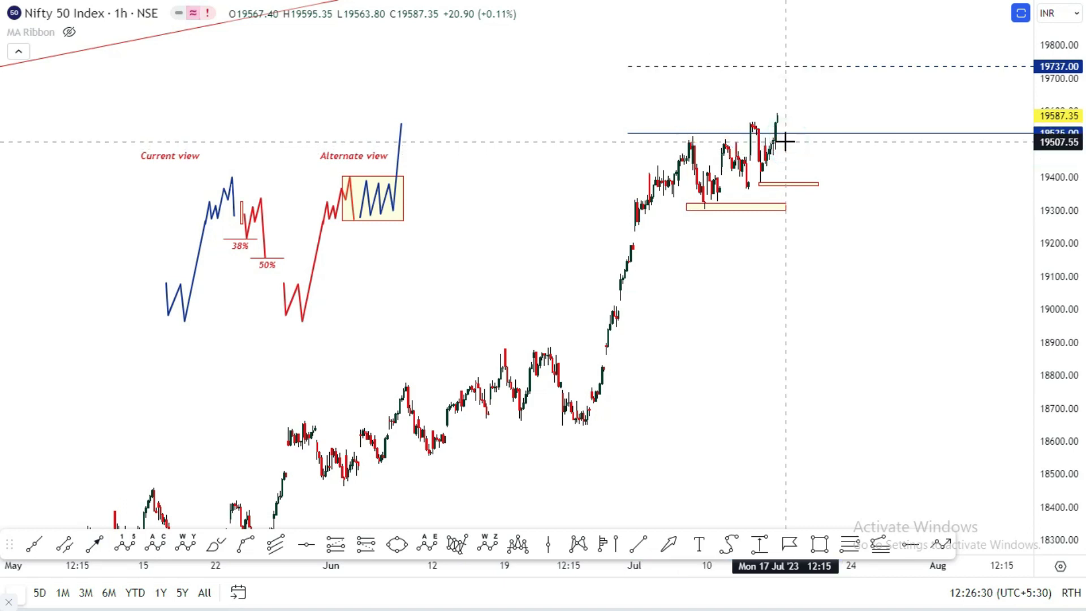
scroll(792, 141, "up", 2)
key("alt+t")
left_click(568, 244)
Complete the rising lower channel line and draw the upper channel line up to about 19724.
left_click(720, 183)
left_click(639, 544)
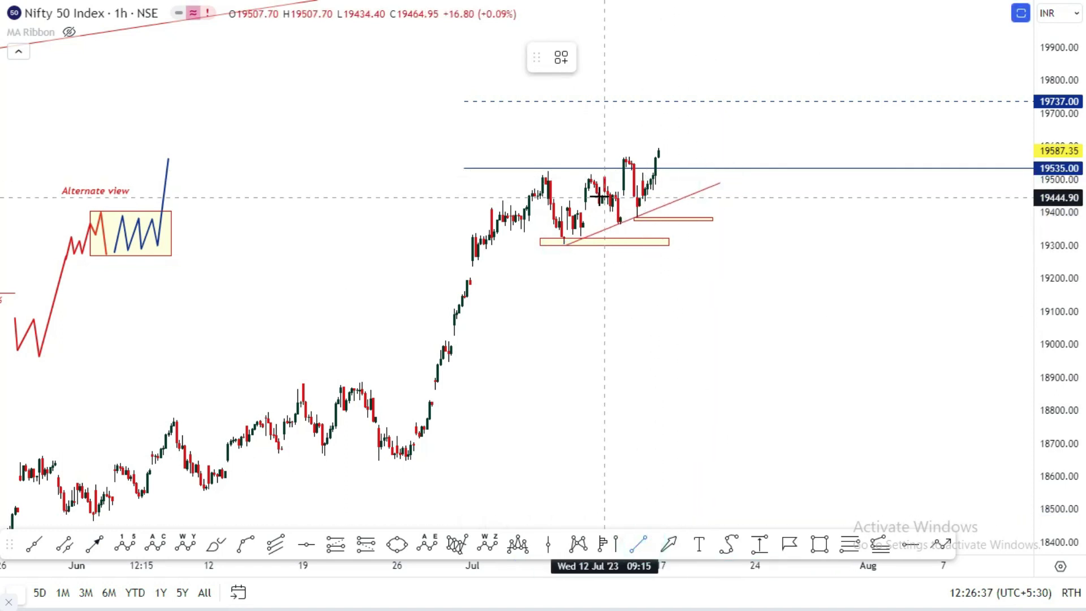
left_click(589, 182)
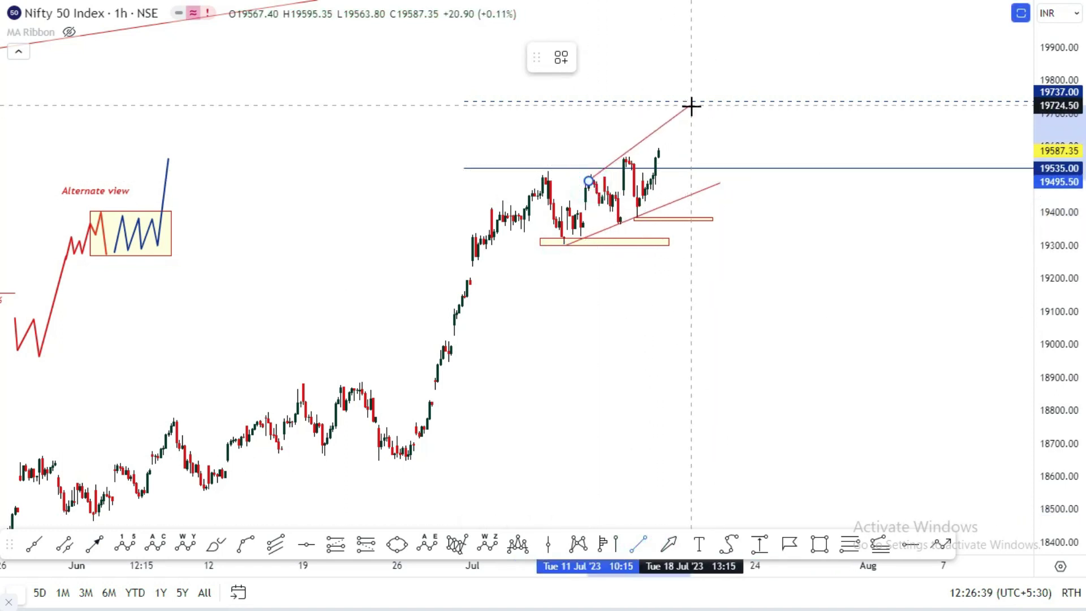
left_click(691, 105)
Trace the swings from the 19283 low up to about 19635 with a zigzag path.
left_click(556, 250)
left_click(569, 198)
left_click(577, 234)
left_click(594, 180)
left_click(612, 219)
left_click(628, 155)
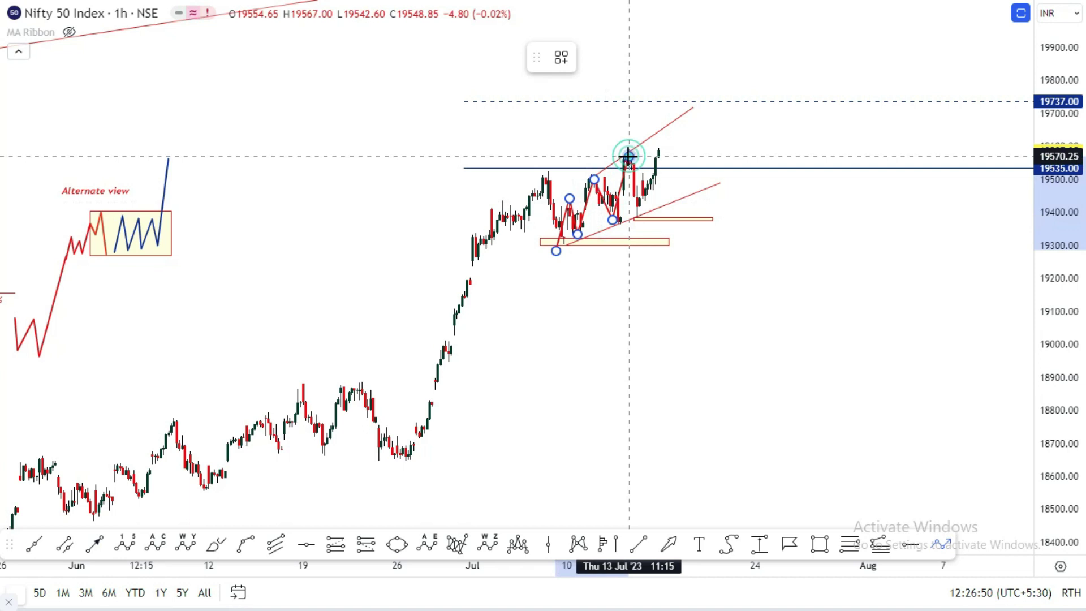
left_click(639, 216)
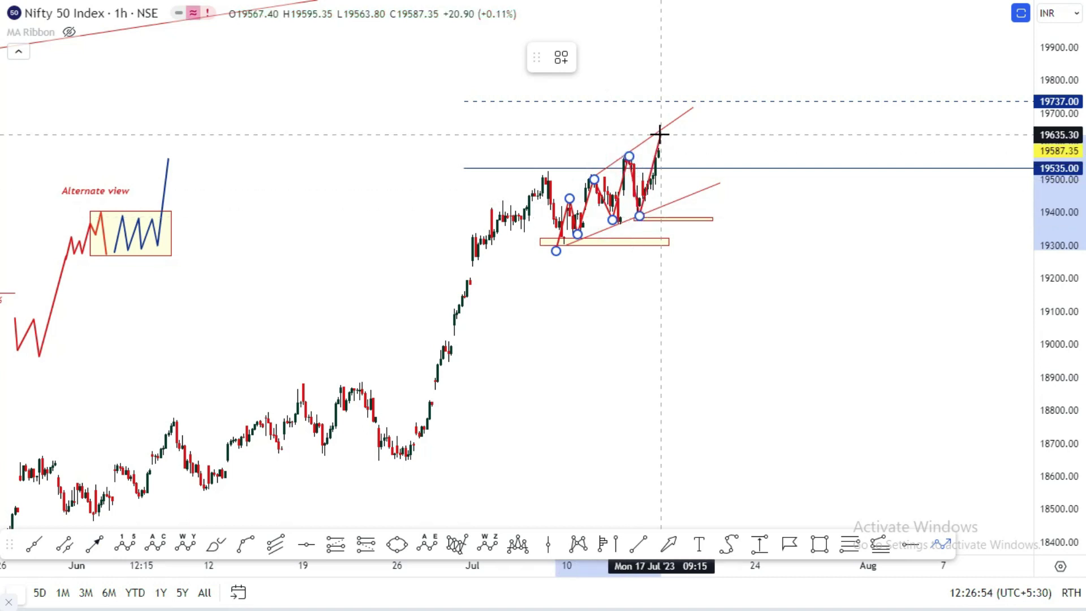
left_click(659, 134)
left_click(659, 134)
left_click(701, 280)
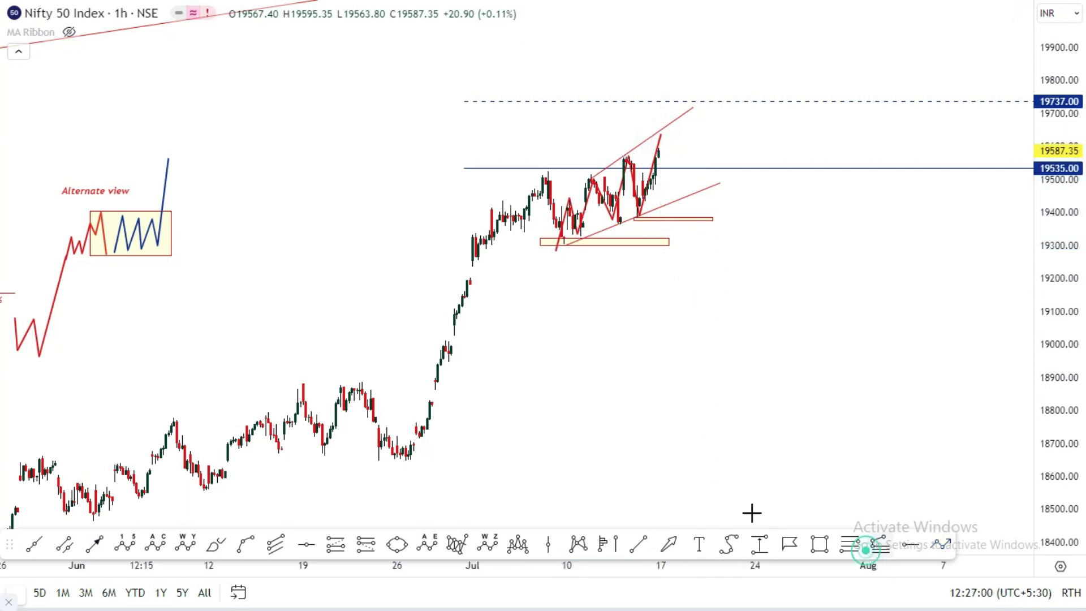
Draw a trend-based Fibonacci extension from the late-June low, swing high and July low.
left_click(378, 466)
left_click(547, 167)
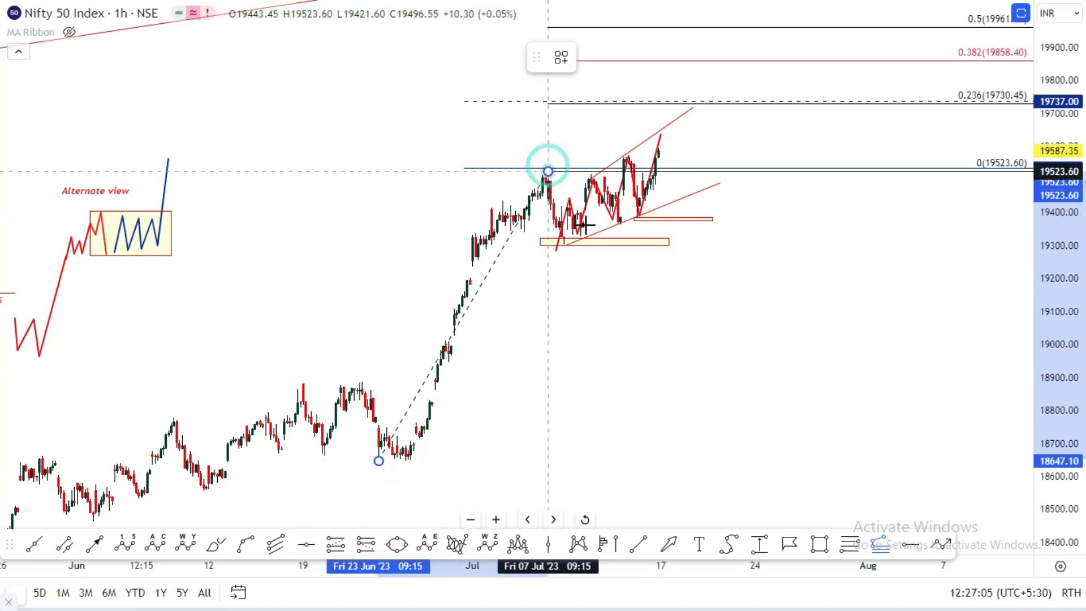
left_click(564, 244)
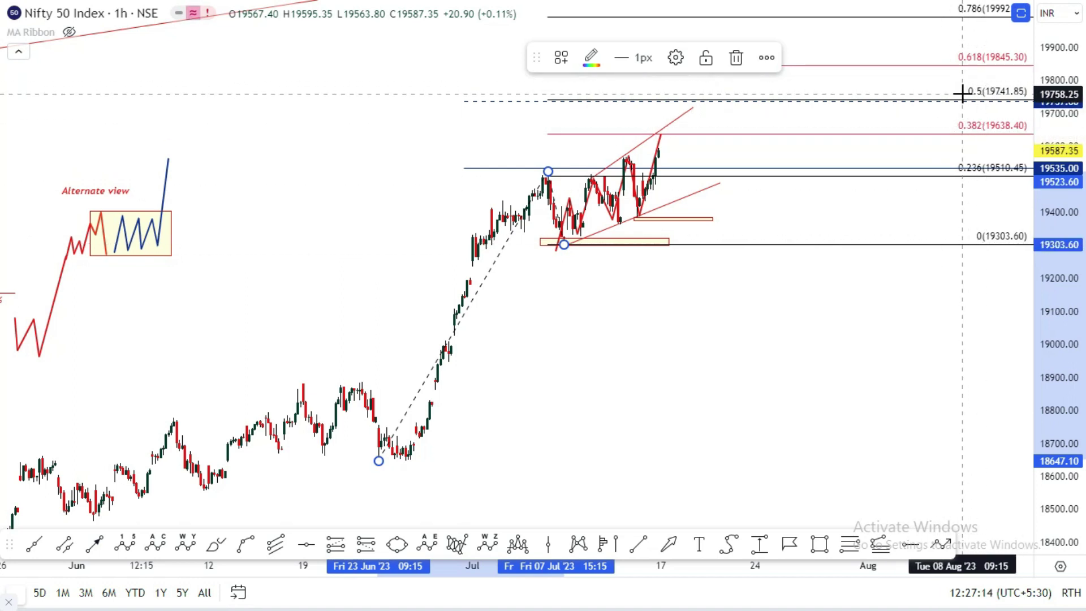
left_click(914, 545)
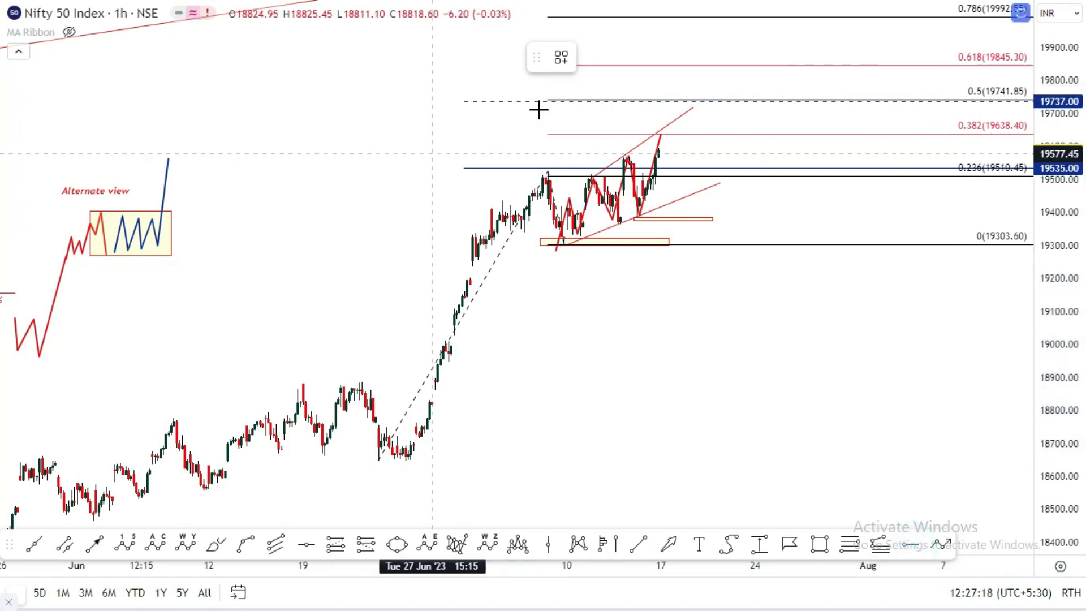
Delete the Fibonacci extension and start a projected path at the channel top.
left_click(659, 135)
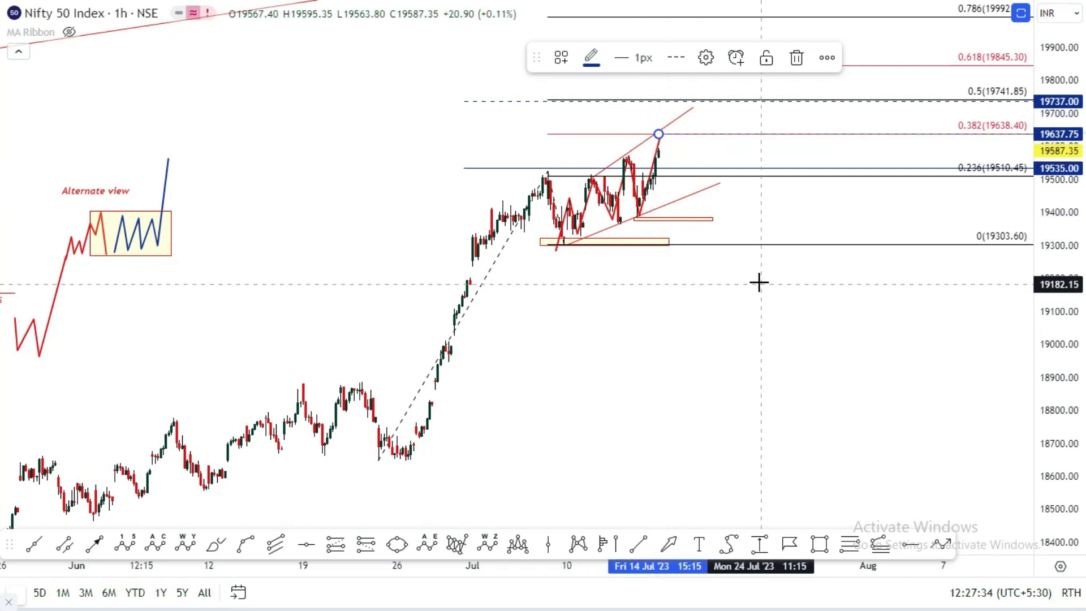
left_click(707, 52)
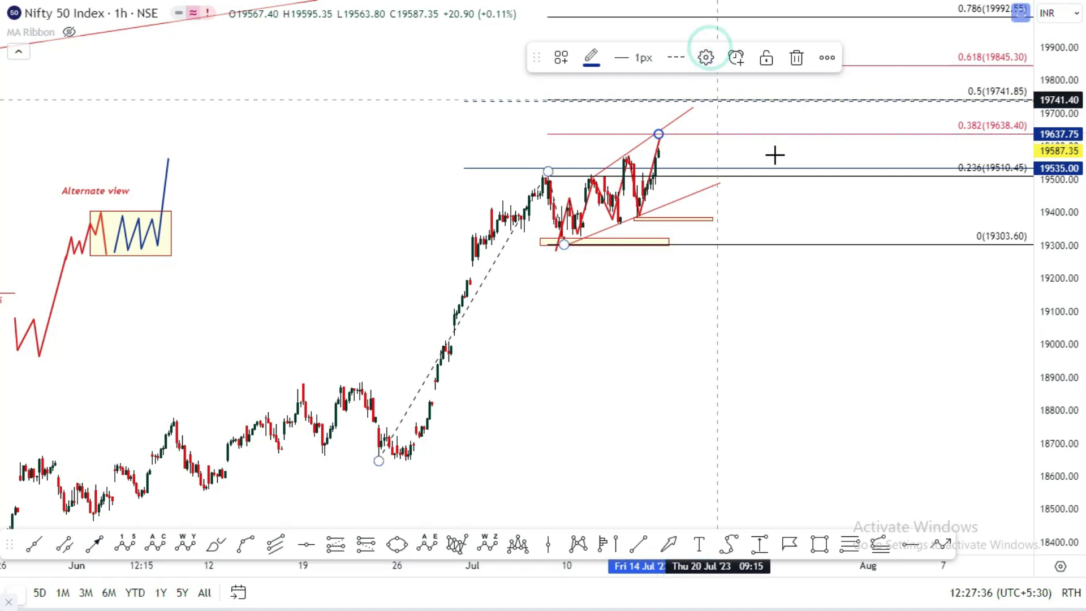
key("Delete")
left_click(664, 163)
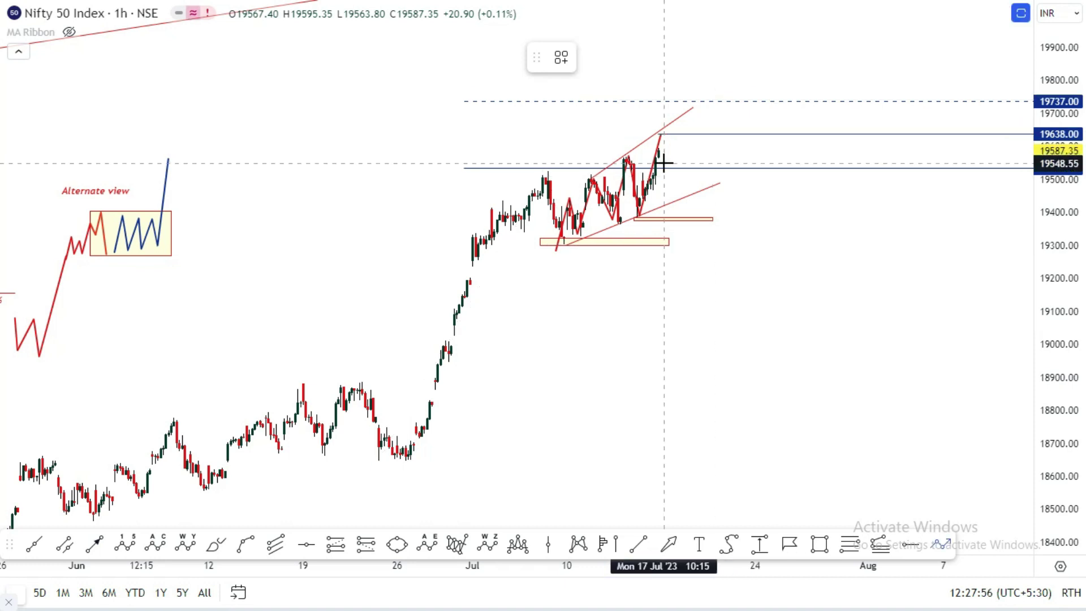
Sketch a bearish path from 19638 breaking the channel and retesting it, dropping toward 19120, then undo it.
left_click(672, 135)
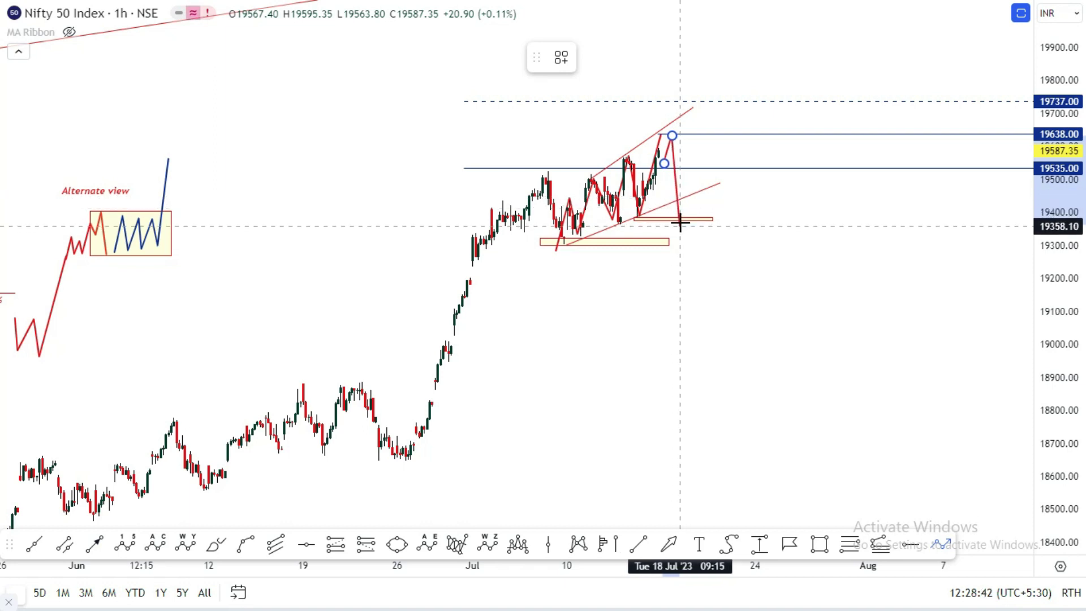
left_click(687, 199)
left_click(696, 222)
left_click(709, 186)
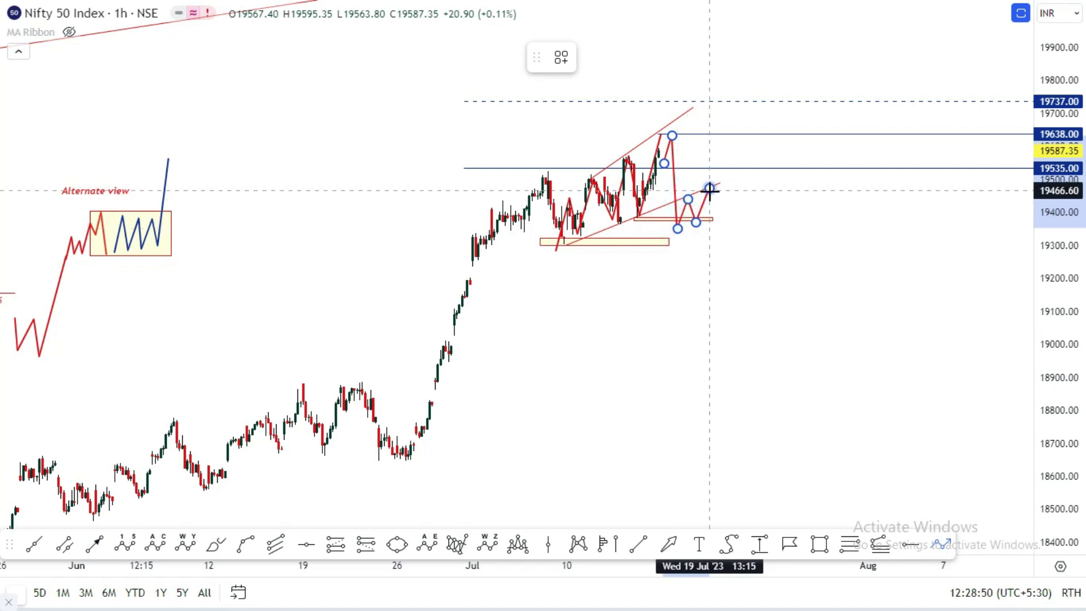
double_click(717, 302)
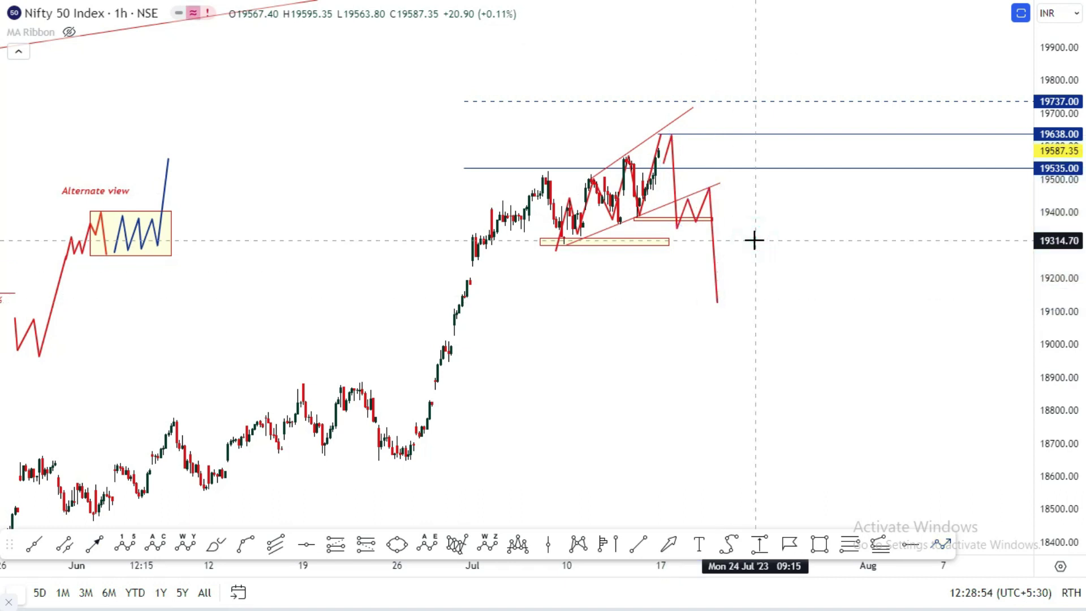
key("ctrl+z")
Delete the swing zigzag and draw a bullish path chopping near 19600 before rising to 19737.
left_click(654, 147)
key("Delete")
left_click(950, 544)
left_click(664, 163)
left_click(669, 135)
left_click(668, 158)
left_click(677, 138)
left_click(679, 155)
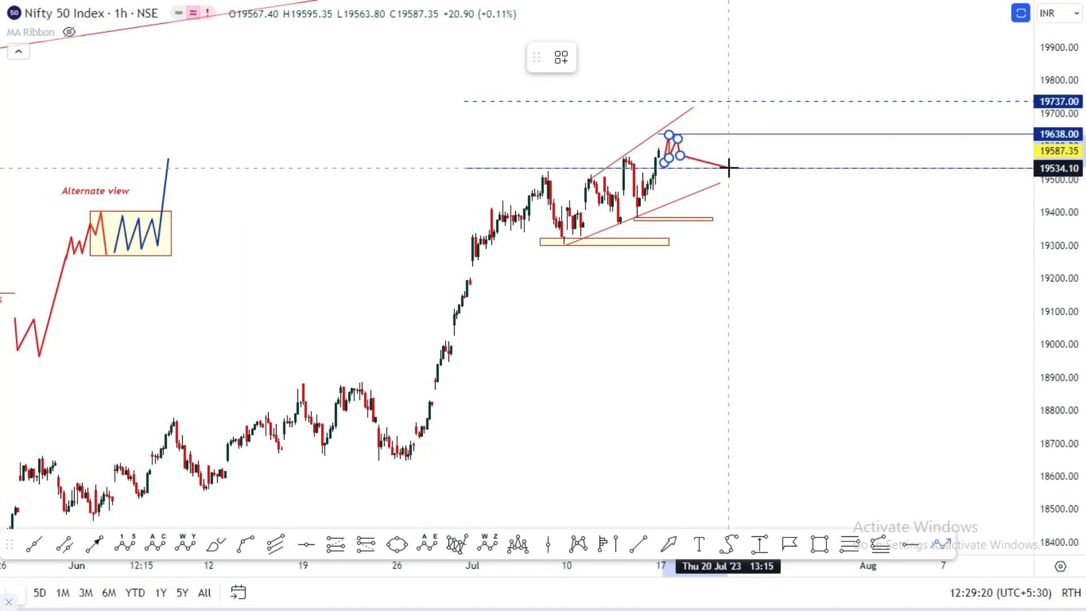
double_click(687, 101)
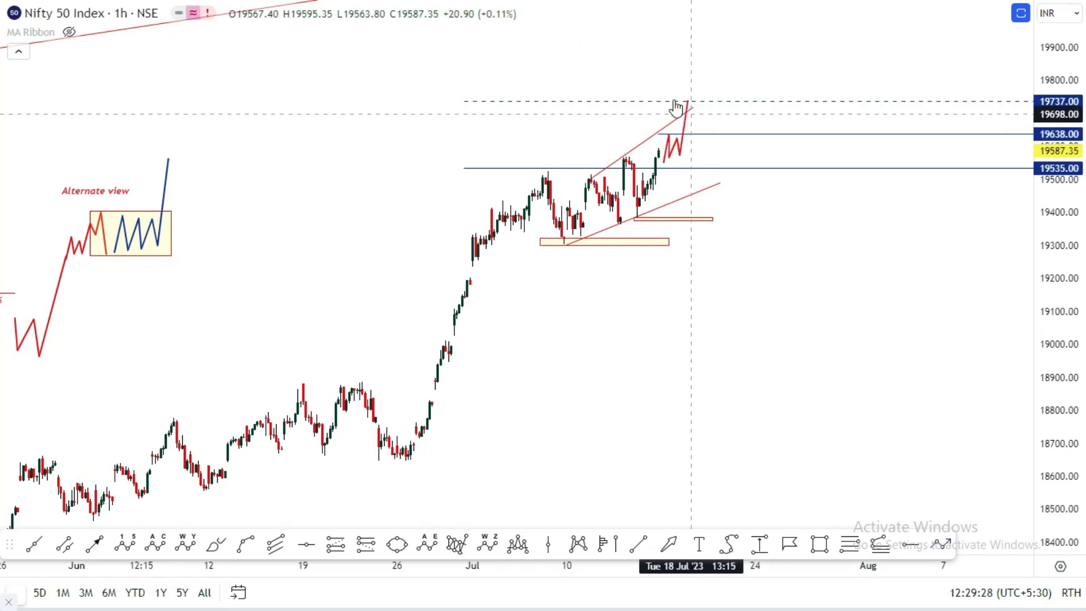
Select the bullish path, the Alternate view and red paths, then the small range box.
left_click(680, 146)
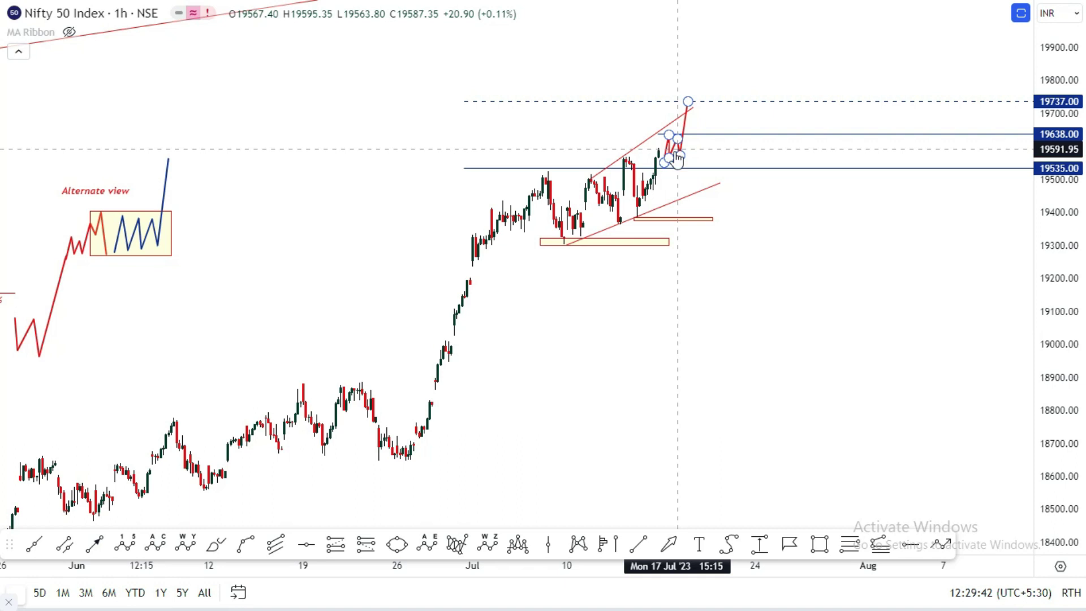
left_click(162, 225)
left_click(101, 216)
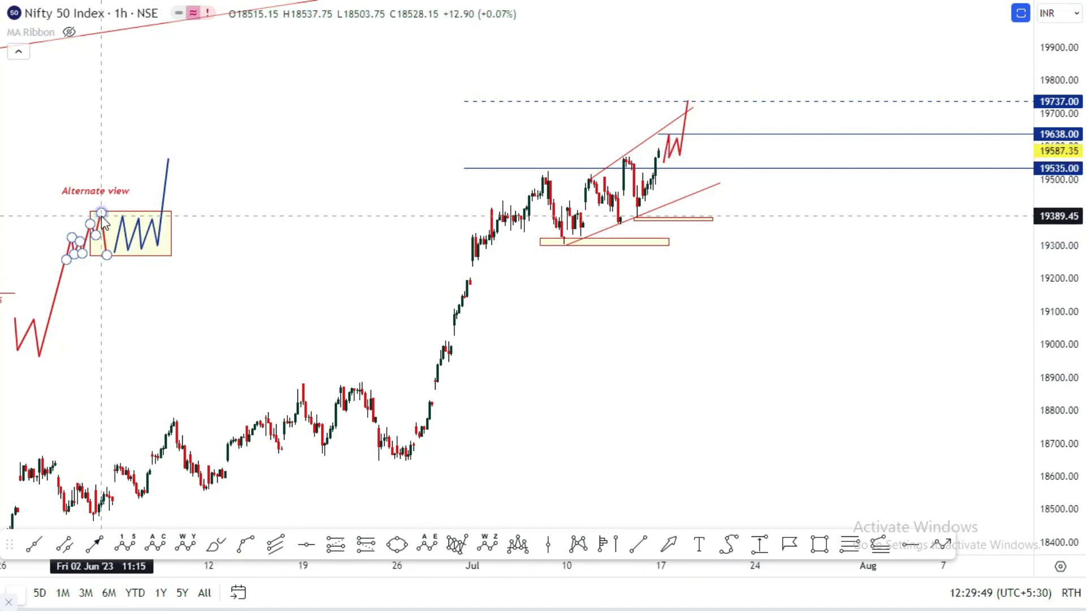
left_click(150, 197)
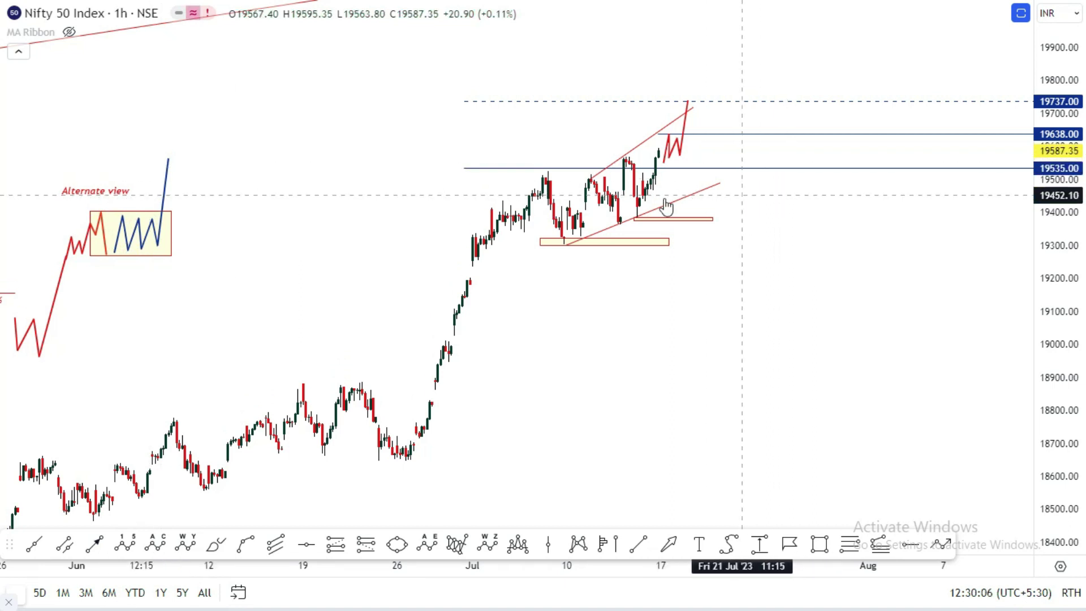
left_click(637, 217)
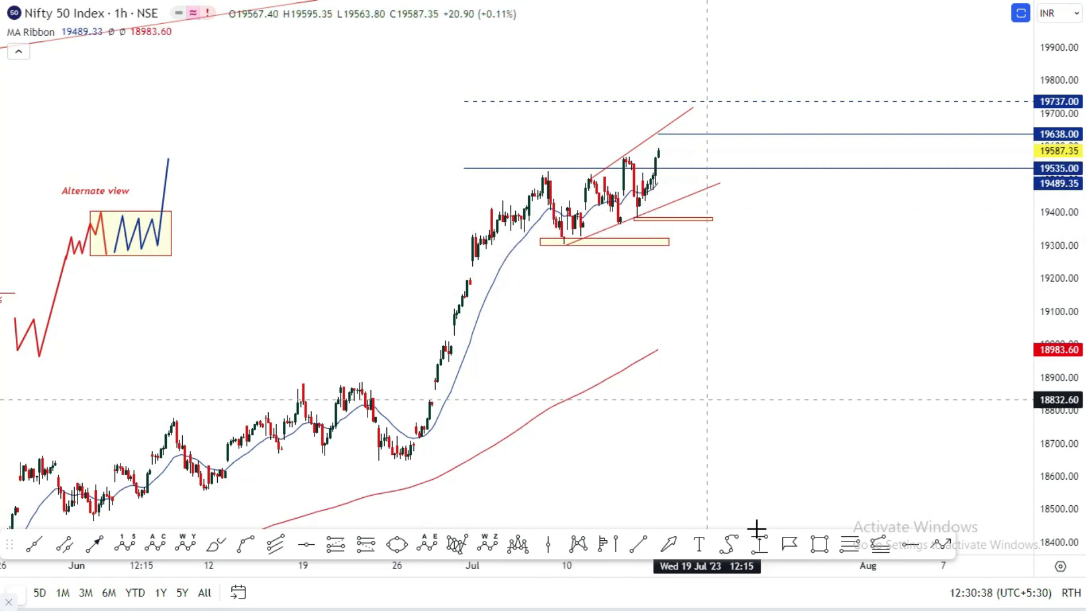
Draw a temporary Fibonacci retracement from 19385.80 to 19640.15, then delete it.
left_click(636, 224)
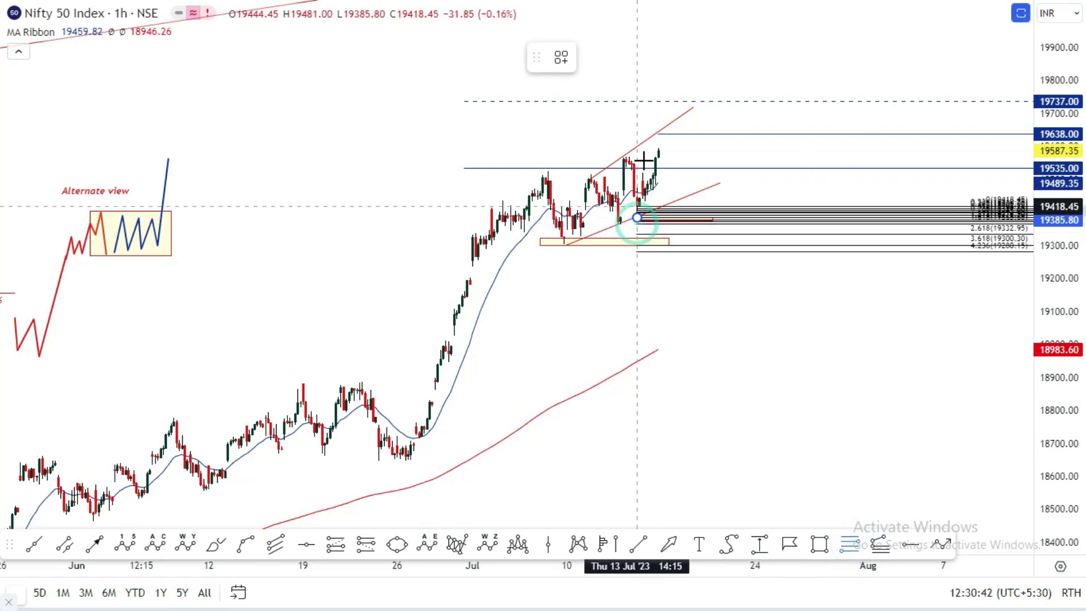
left_click(669, 133)
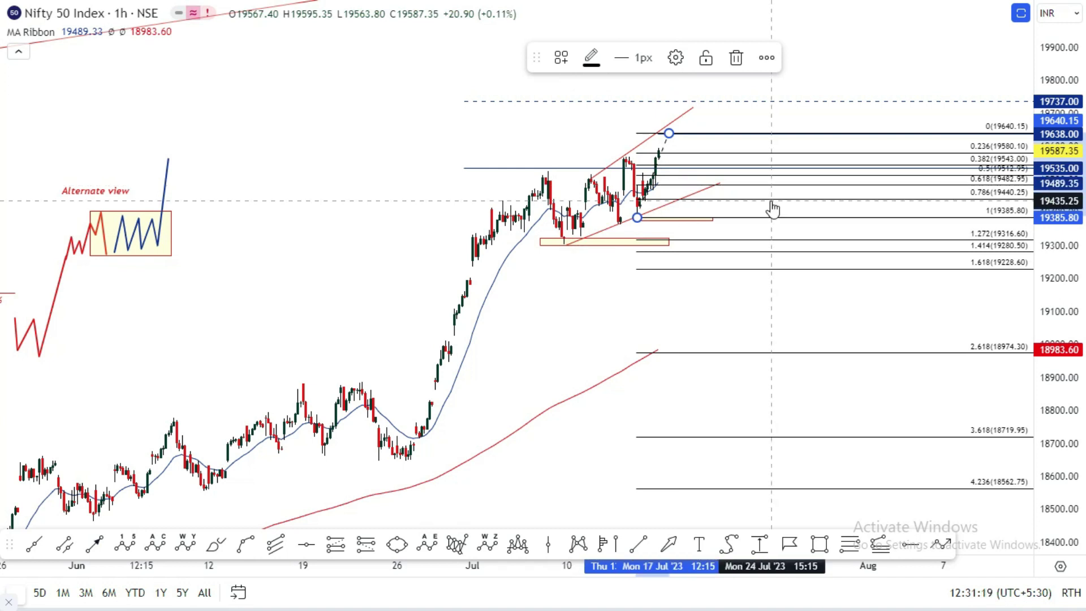
left_click(771, 201)
key("Delete")
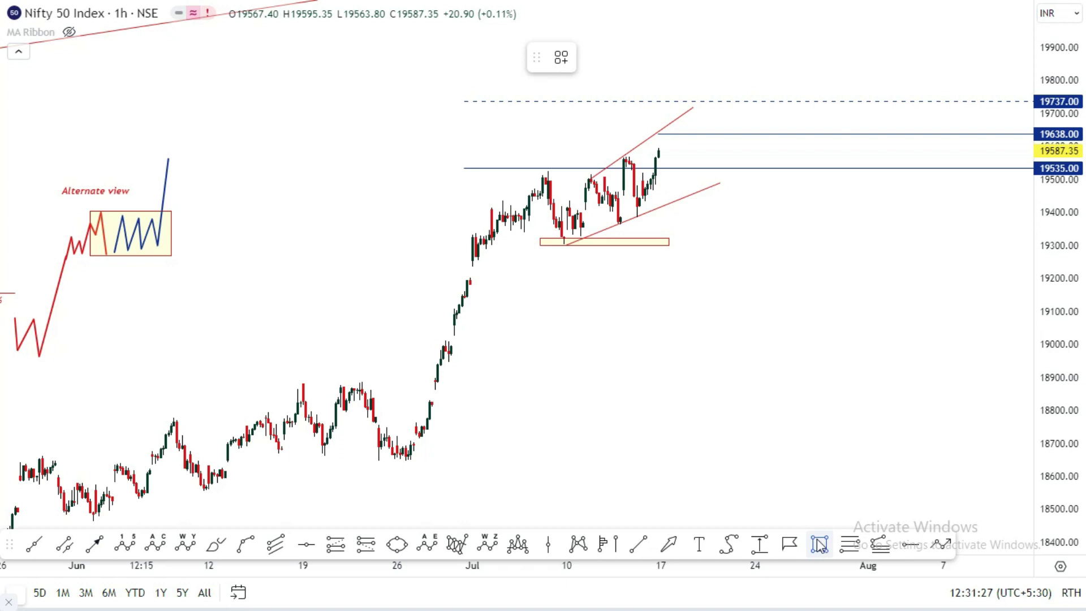
left_click(819, 544)
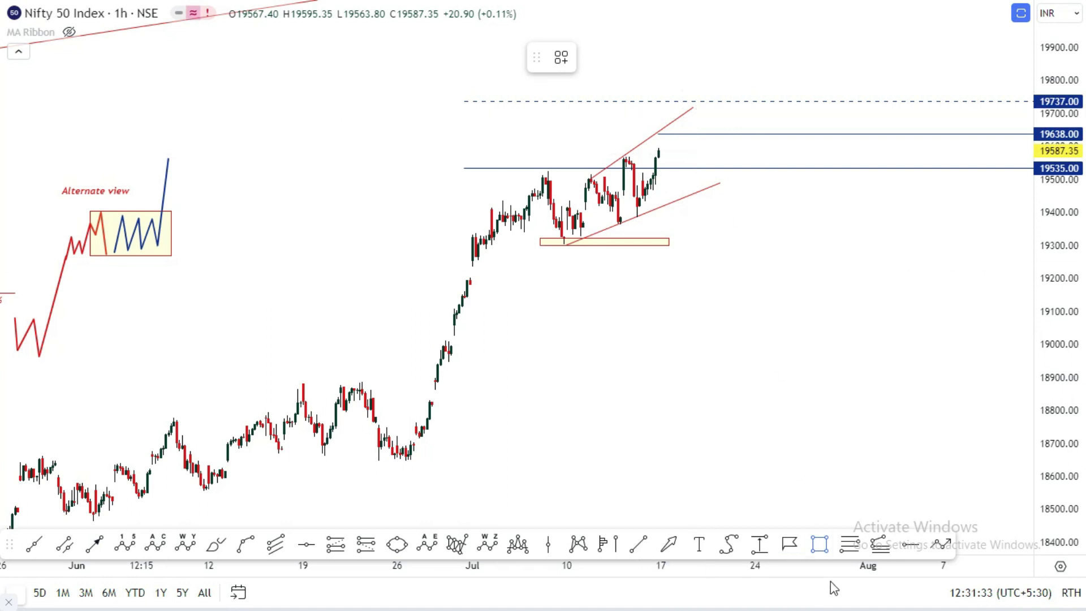
Trace a choppy zigzag pattern inside the channel up to the channel top, then remove it.
left_click(941, 544)
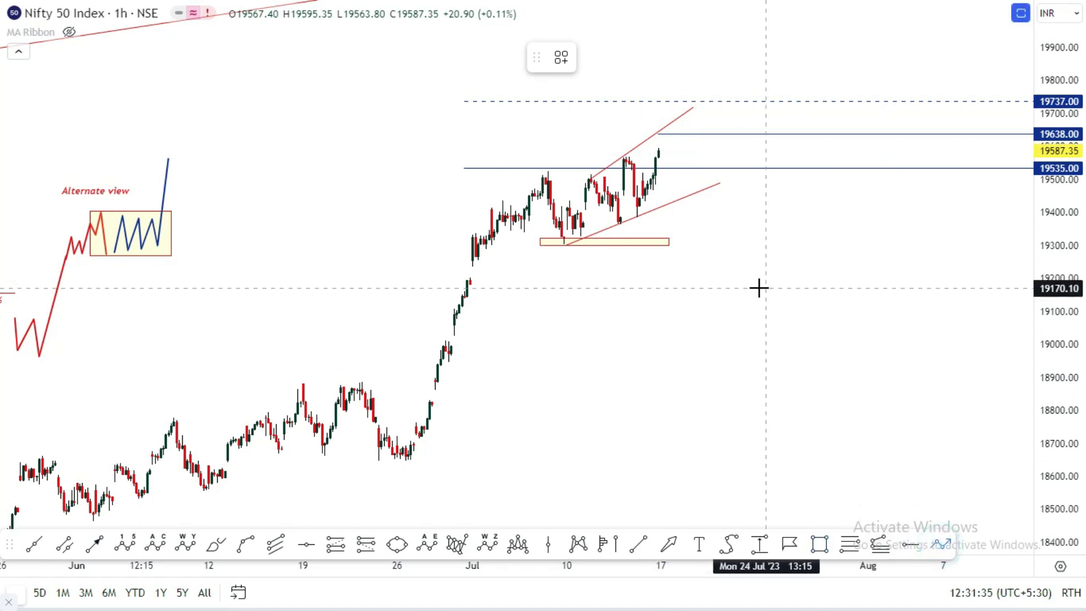
left_click(668, 190)
left_click(677, 154)
left_click(680, 182)
left_click(685, 160)
left_click(687, 181)
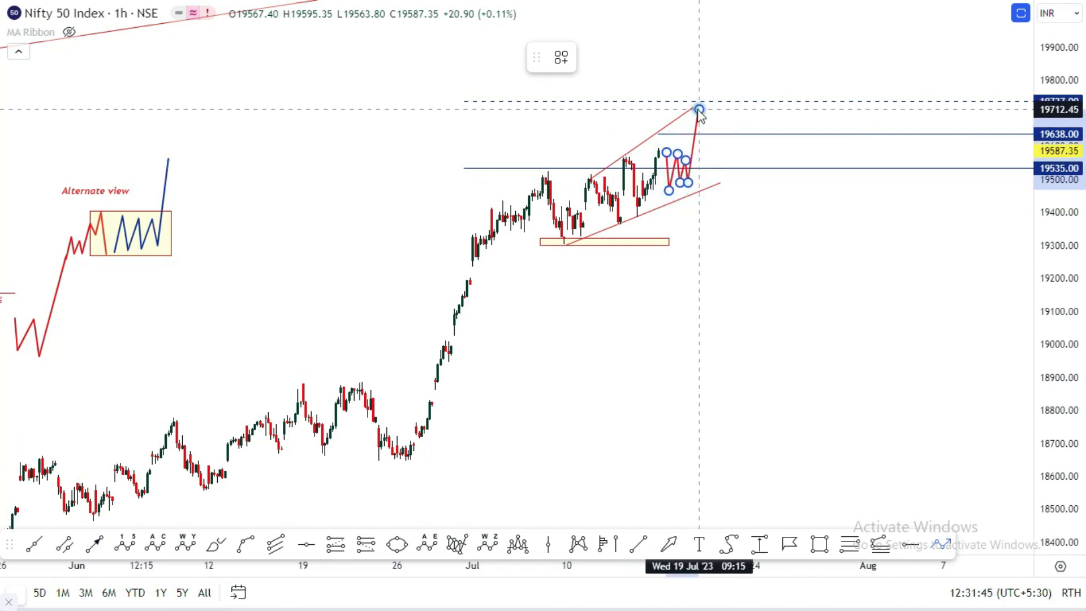
left_click(698, 108)
left_click(768, 59)
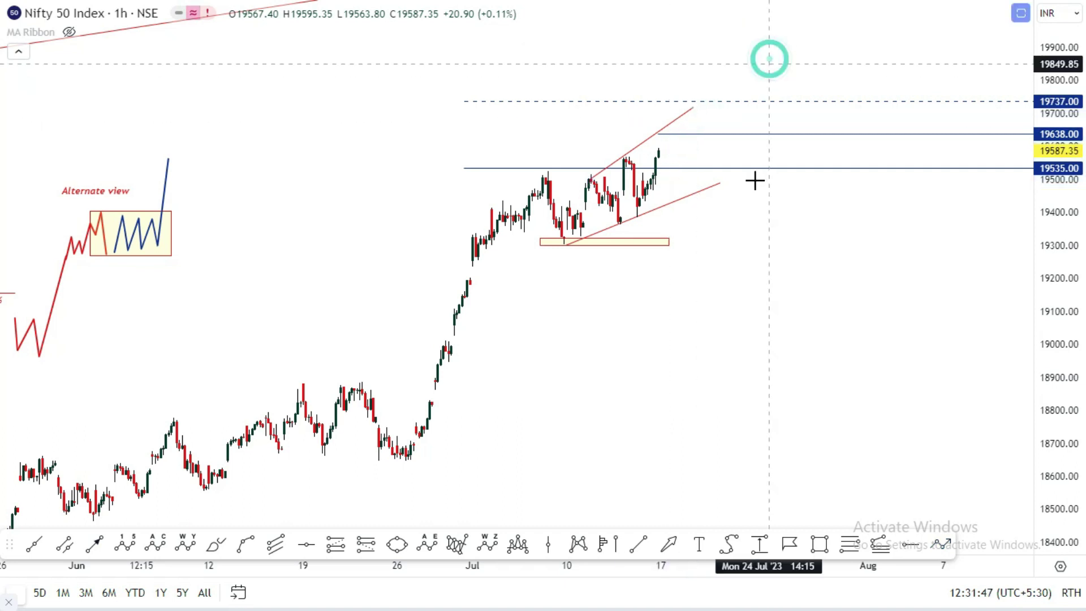
Mark a date and price range from about 19488 down to 19389 beside the latest candle.
left_click(823, 549)
left_click(666, 183)
left_click(666, 215)
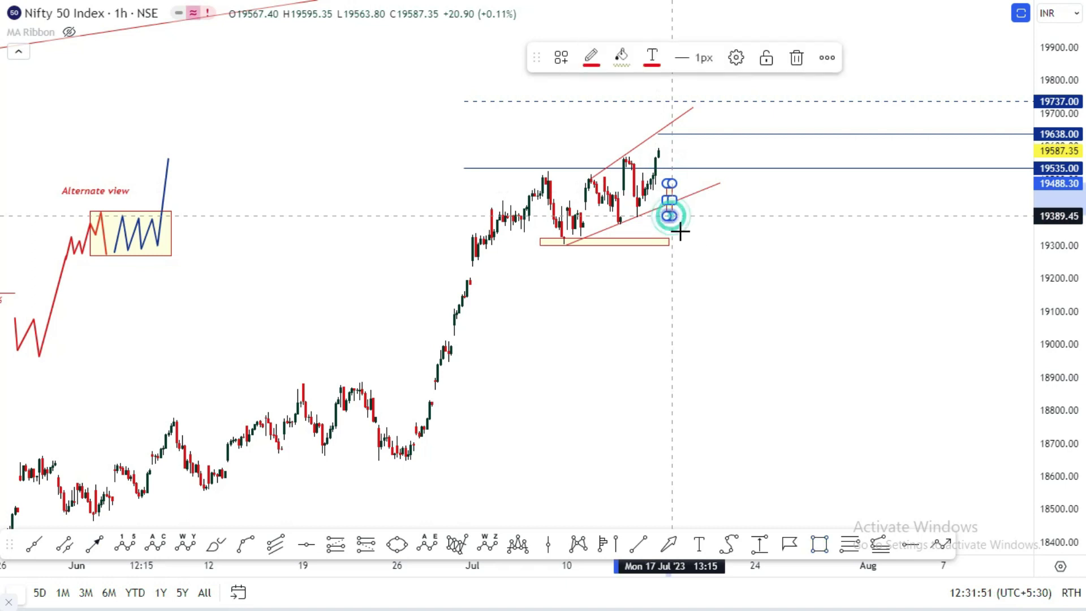
left_click(737, 267)
left_click(849, 544)
Draw a Fibonacci retracement from the 18647.10 June low to the 19595.35 July high.
left_click(378, 460)
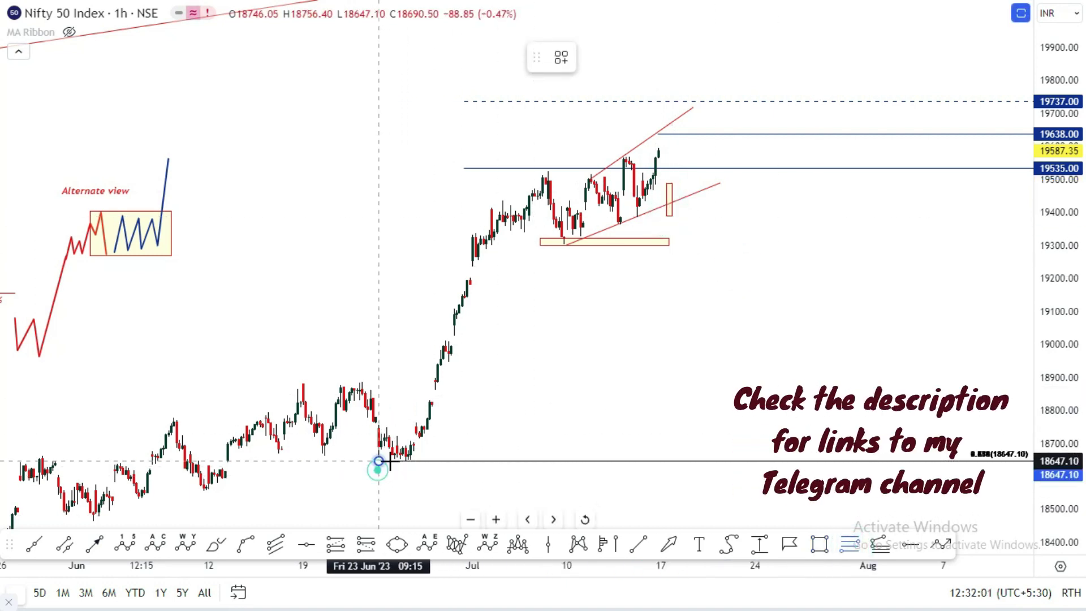
left_click(659, 138)
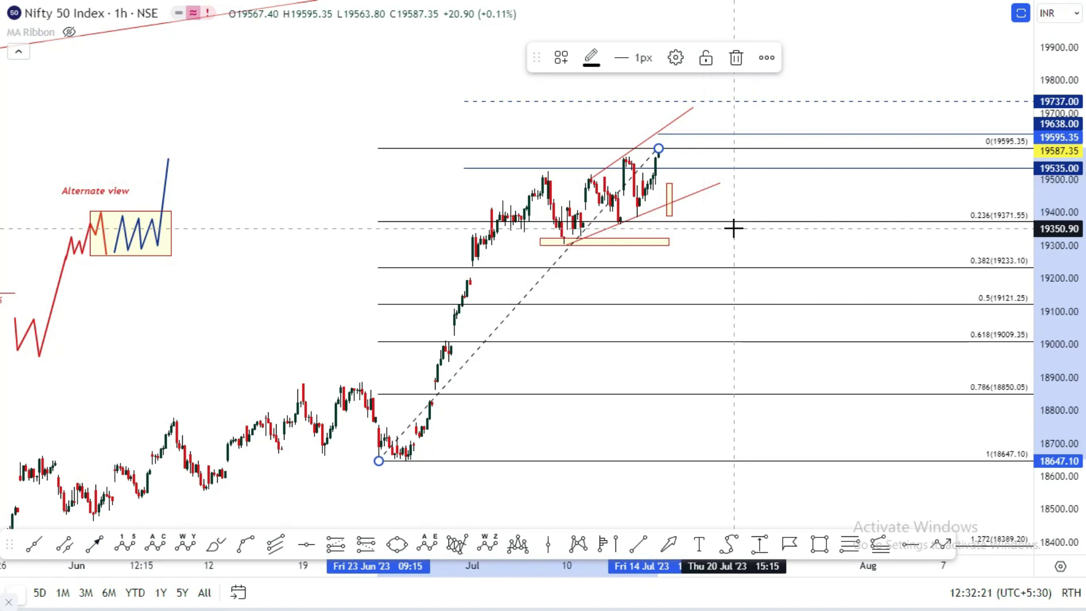
left_click(219, 162)
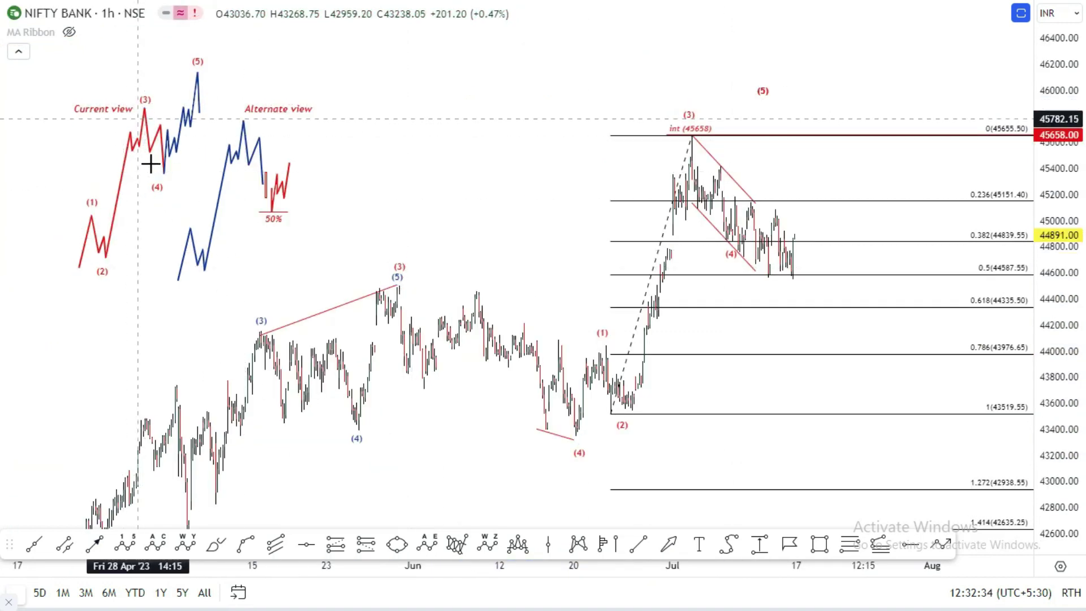
Inspect the Current view, Alternate view and red zigzag wave sketches, then zoom into late June–July.
left_click(165, 171)
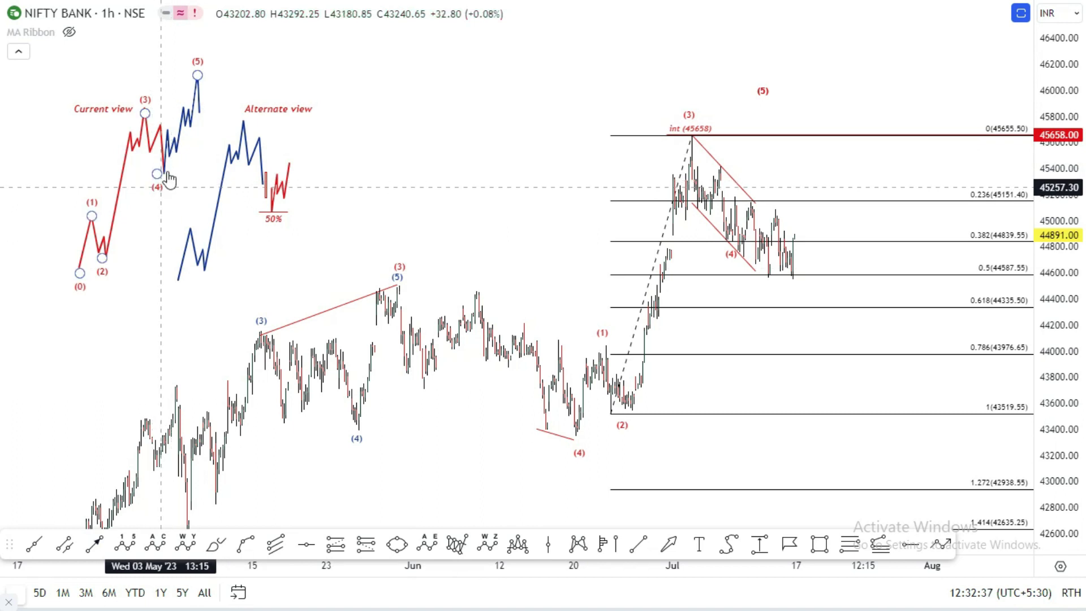
left_click(260, 140)
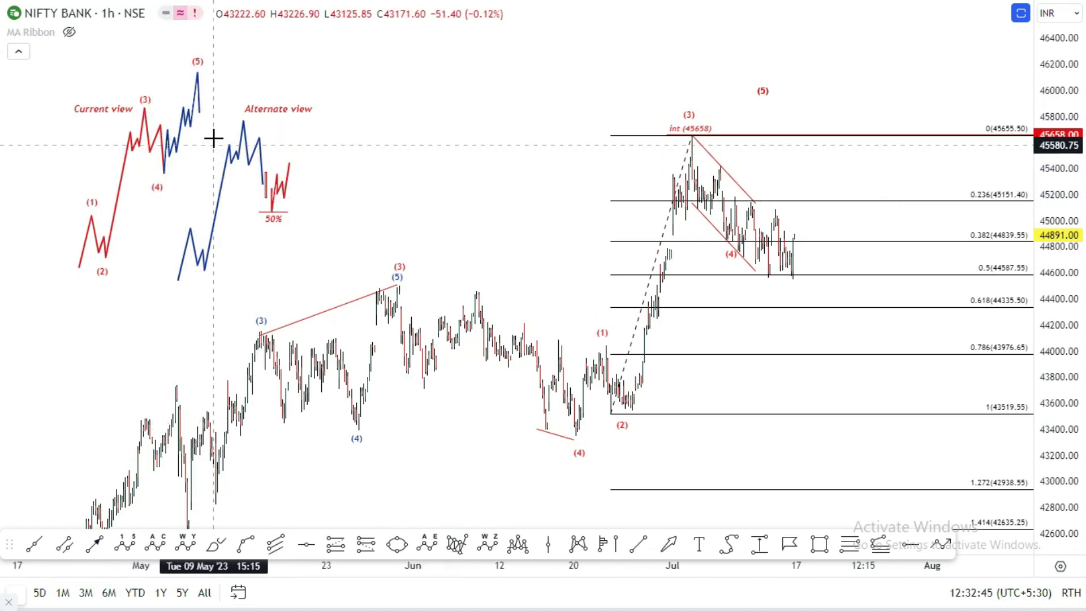
left_click(261, 181)
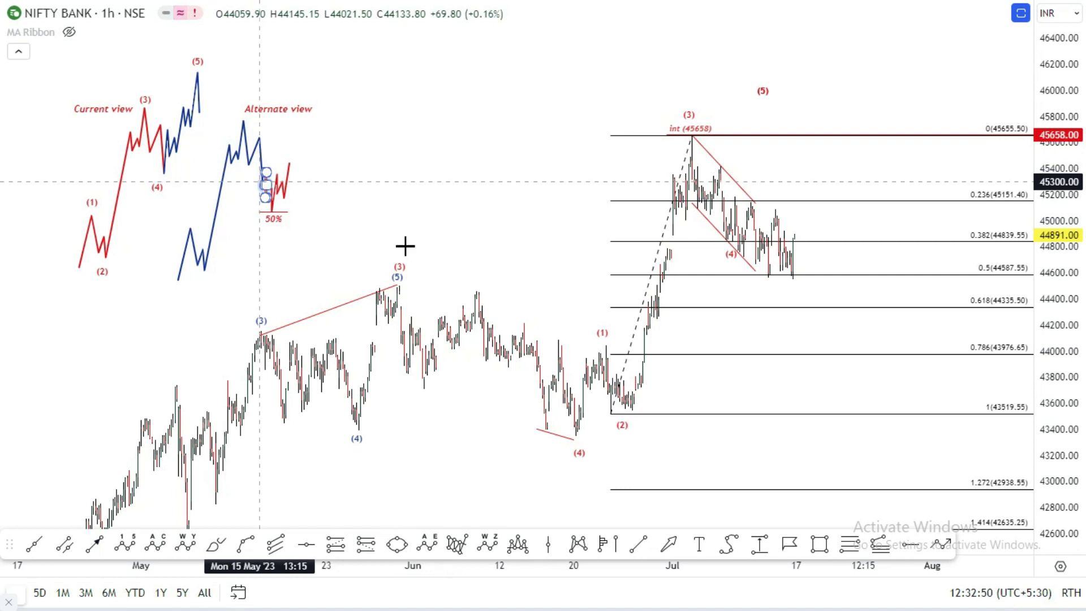
left_click(282, 173)
left_click(291, 177)
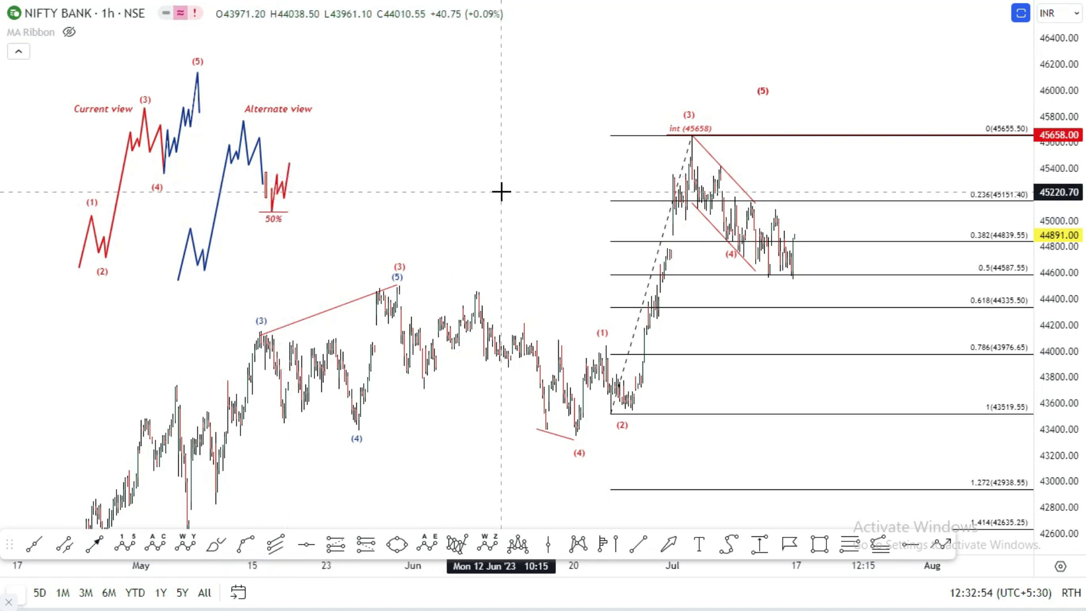
scroll(521, 203, "up", 3)
scroll(611, 250, "down", 2)
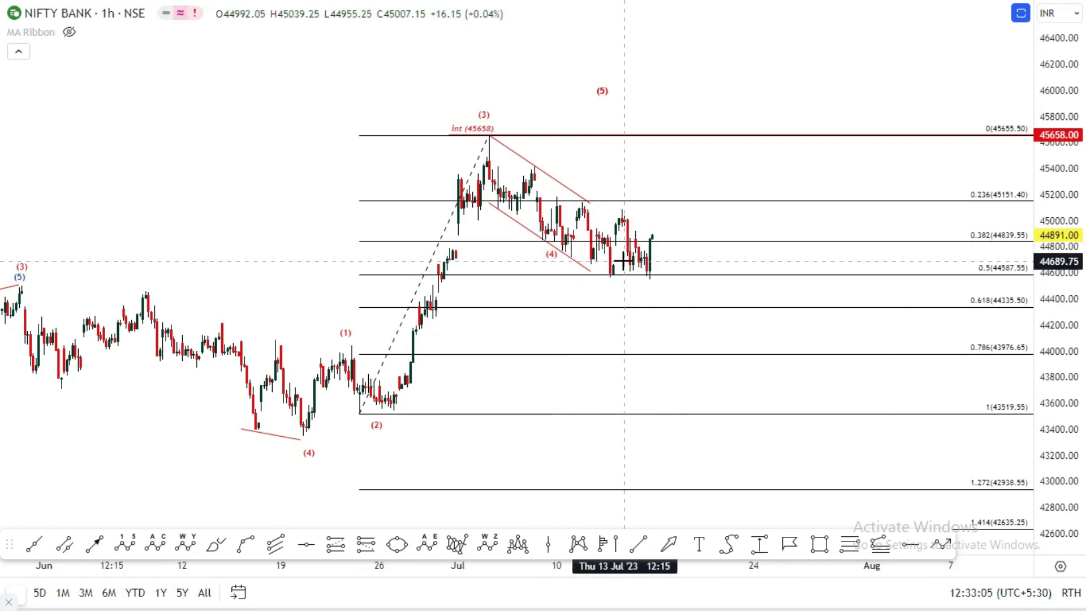
Shift Elliott wave points (4) and (5), delete the wave count, and mark a 44793–45166 price range.
left_click(546, 255)
left_click_drag(600, 283, 613, 281)
left_click_drag(602, 104, 667, 103)
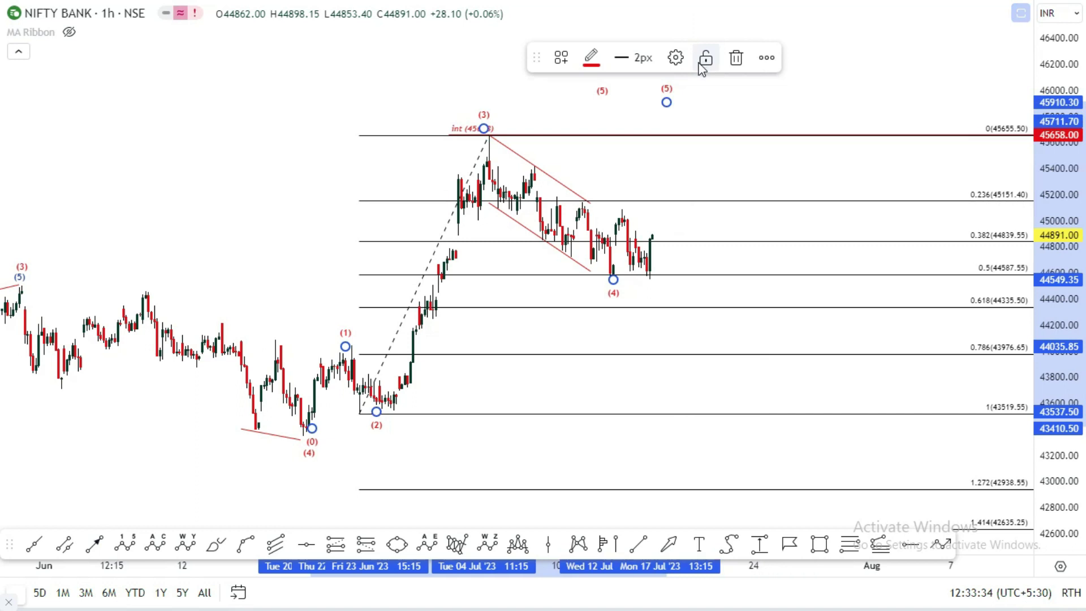
left_click(736, 57)
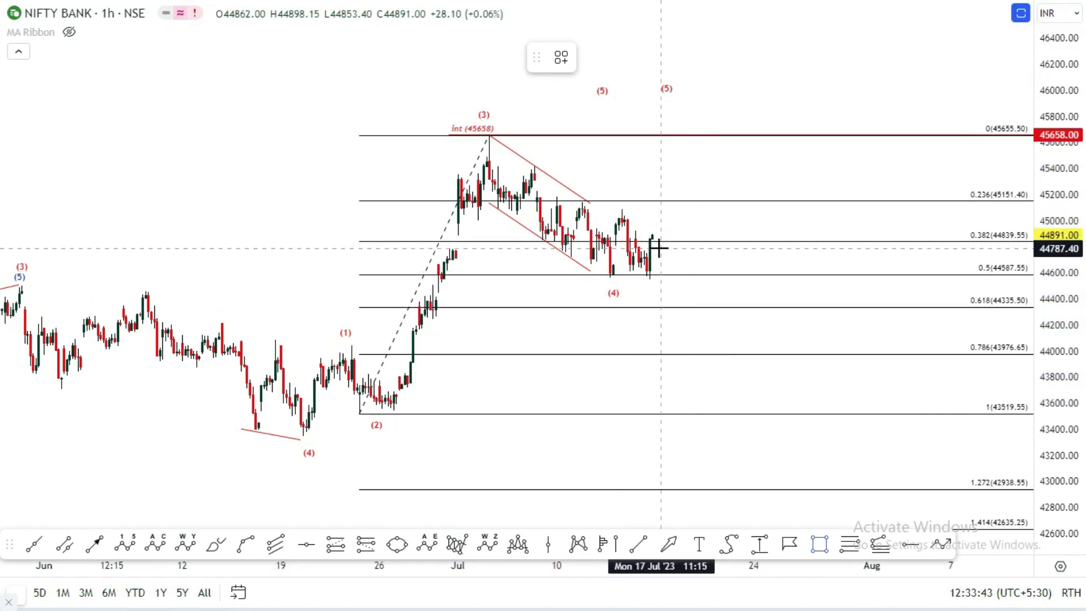
left_click(657, 248)
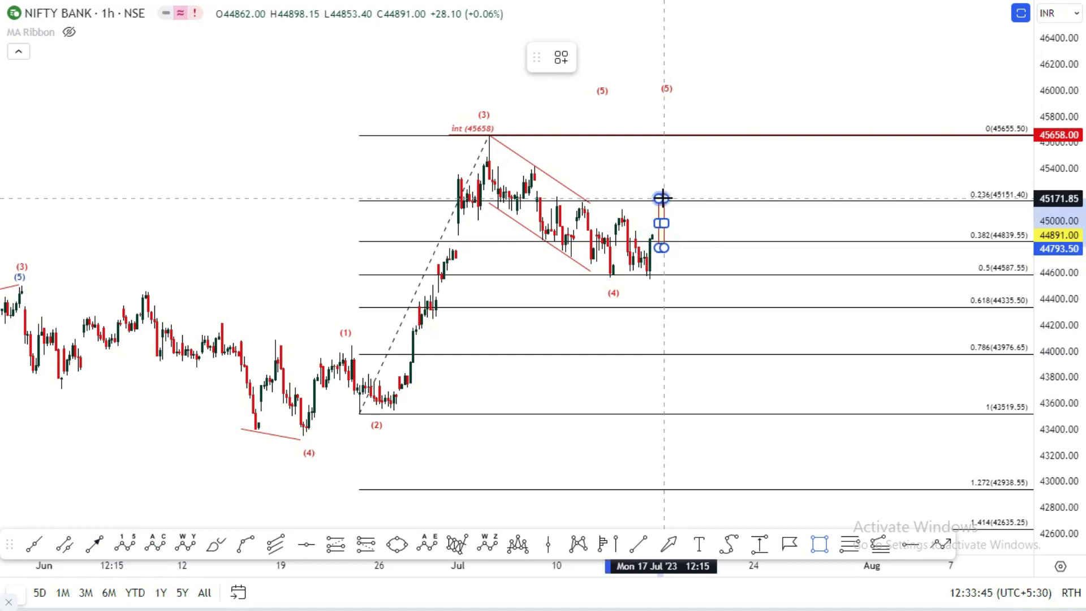
left_click(660, 198)
Replace the old Fibonacci retracement with one from the 45655.50 high to the 44547.80 low.
key("Delete")
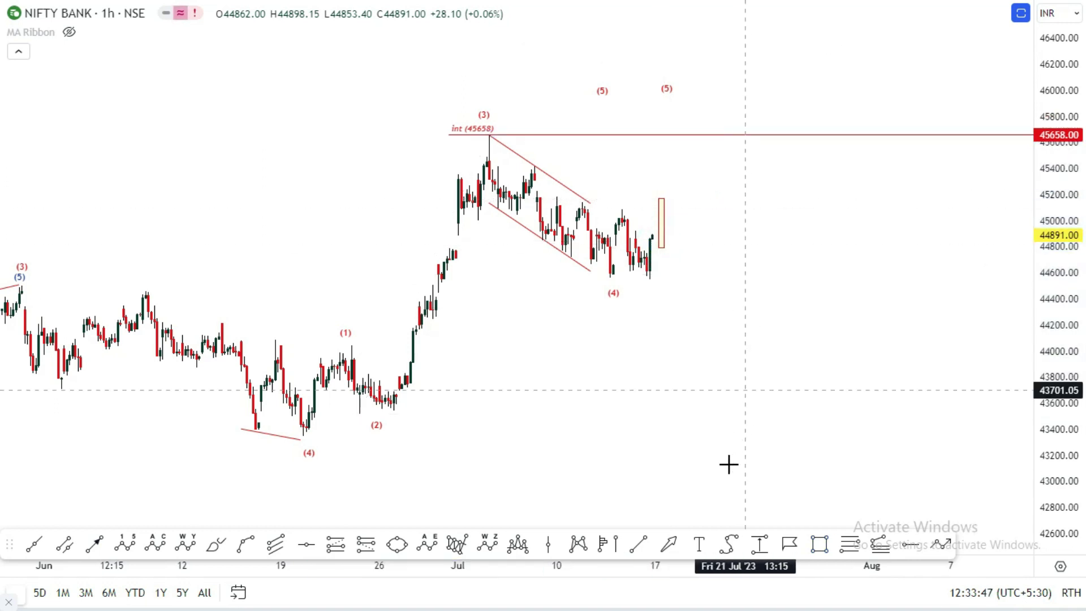
left_click(489, 128)
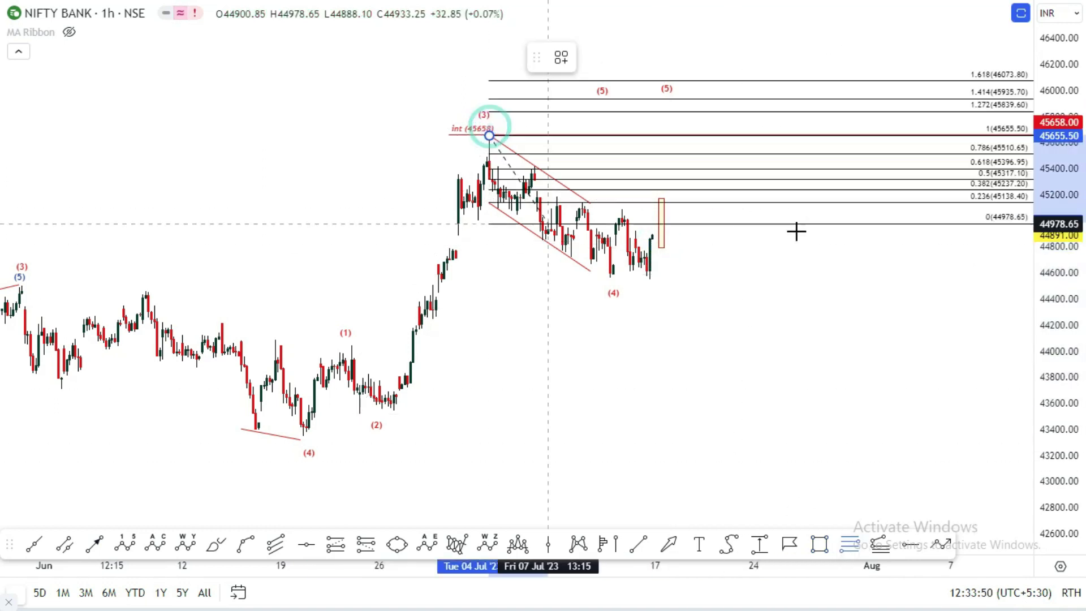
left_click(650, 286)
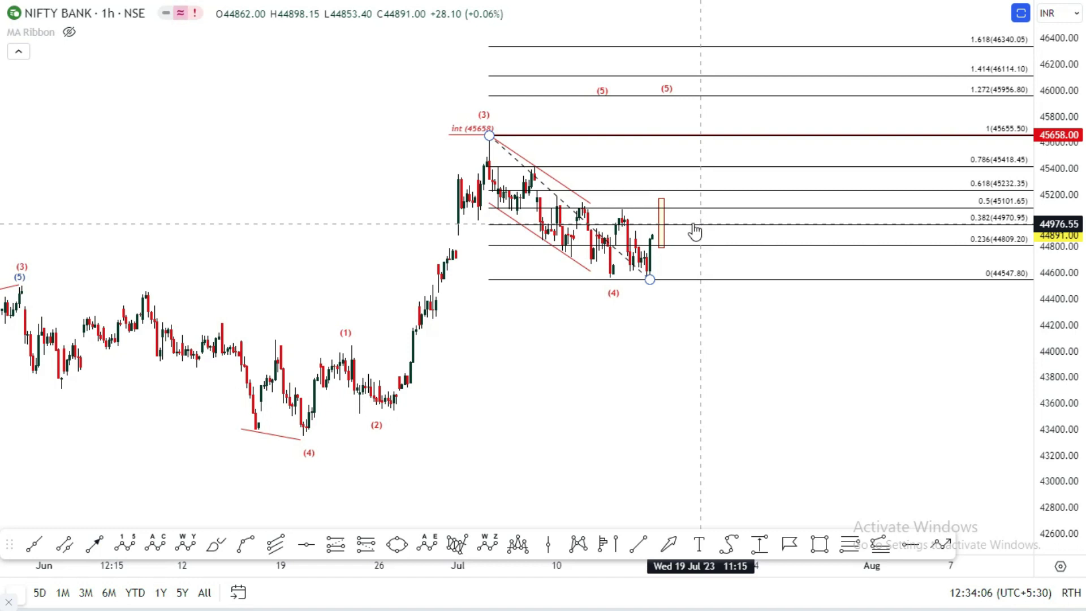
left_click(661, 221)
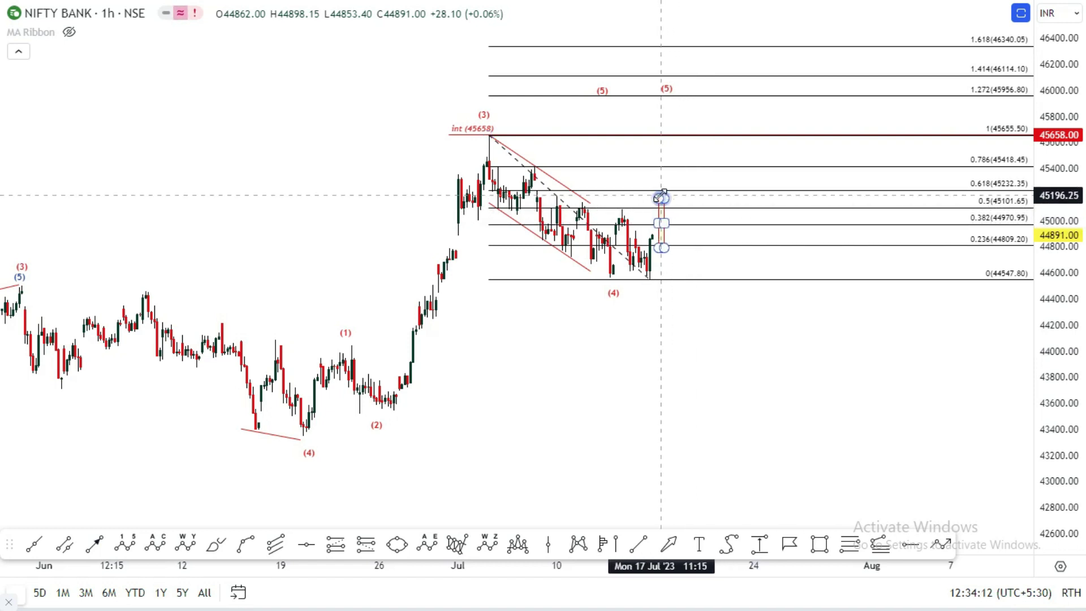
Sketch a zigzag path from the range marker via swings near 45101 and 44809 up to 45655.
left_click(661, 198)
left_click(665, 225)
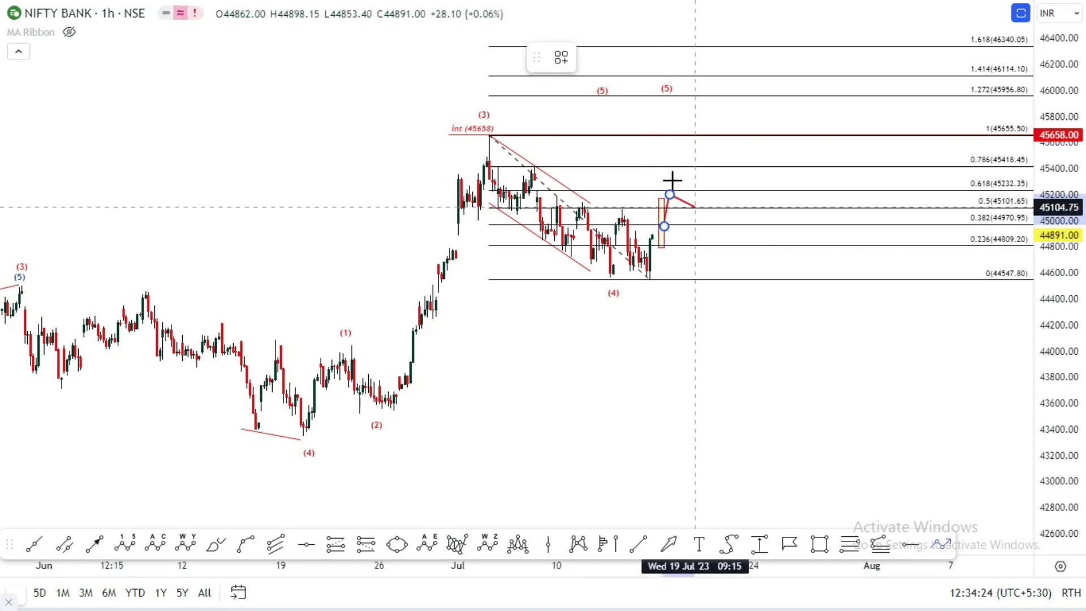
left_click(670, 194)
left_click(674, 228)
left_click(684, 226)
left_click(691, 210)
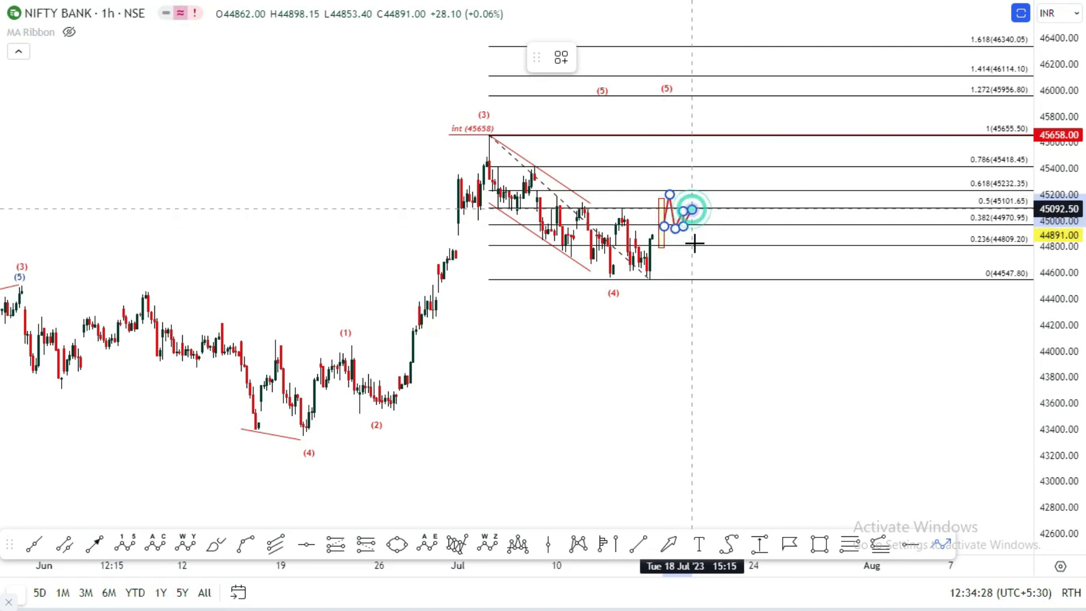
left_click(694, 246)
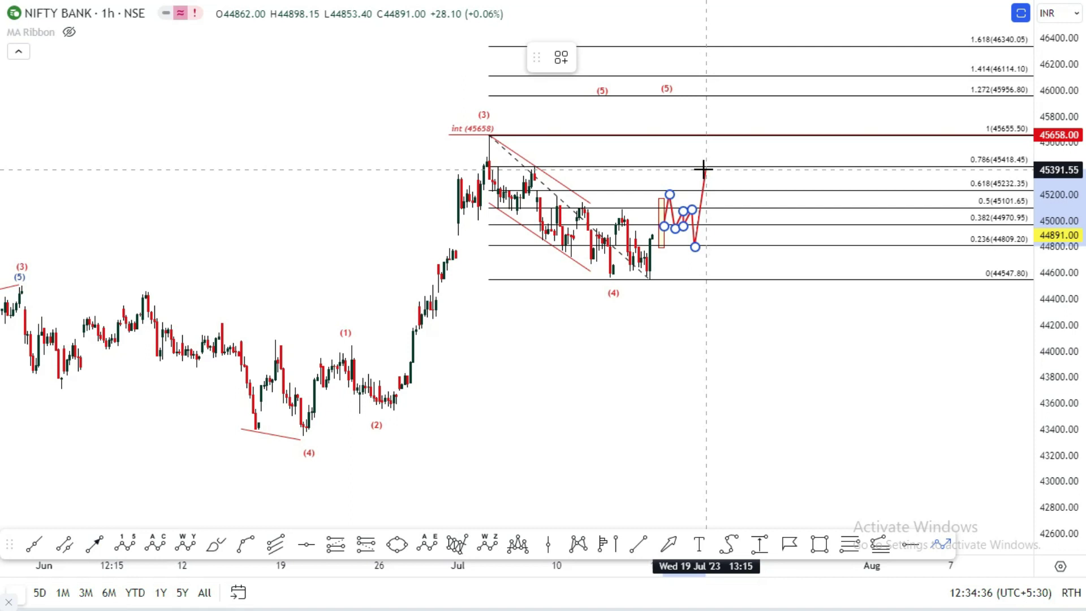
left_click(705, 136)
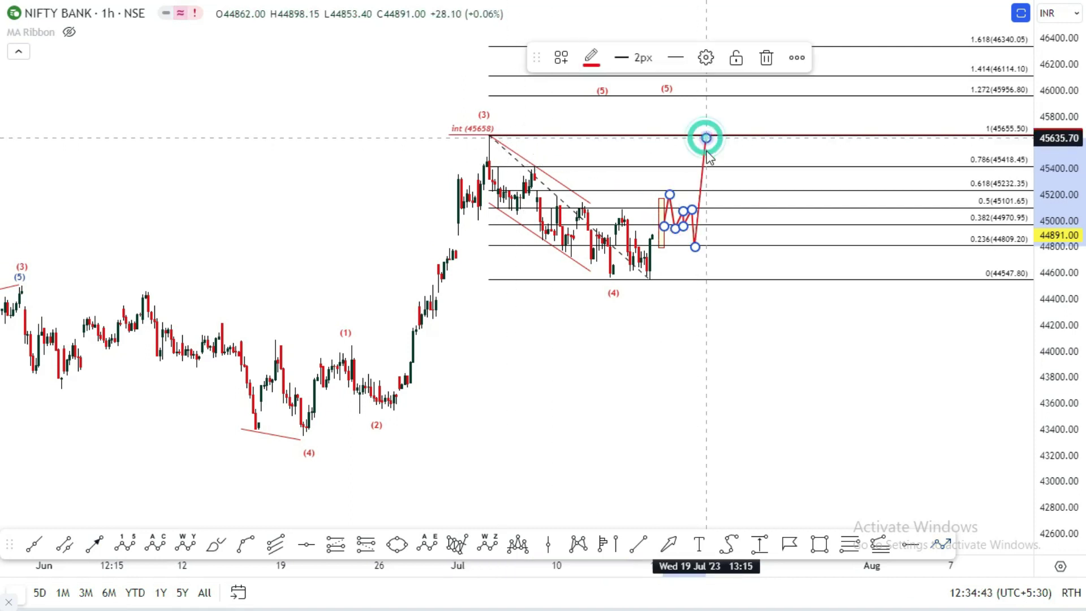
left_click(701, 262)
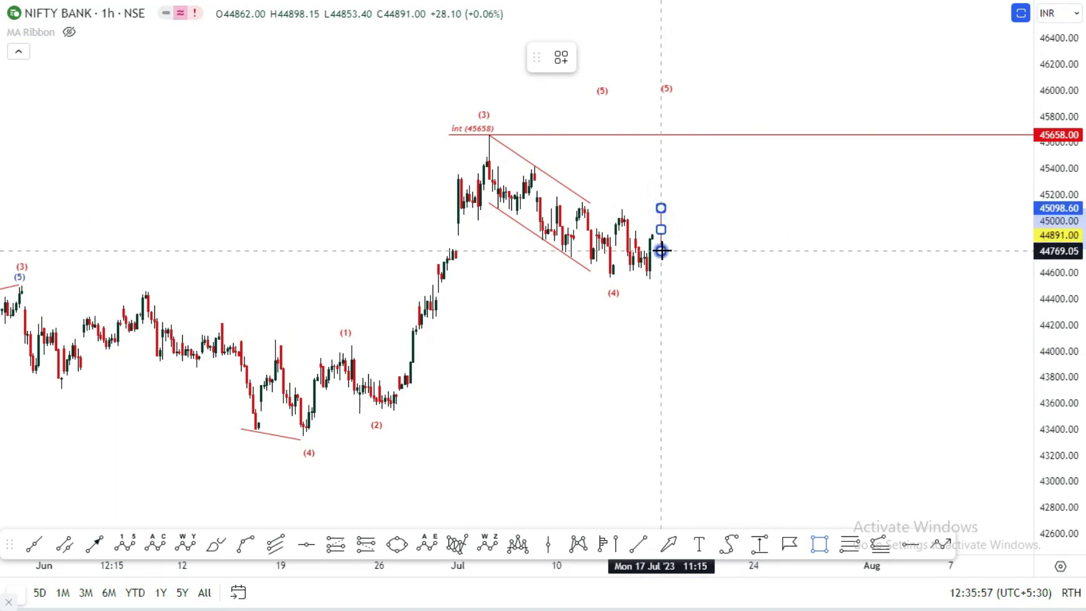
End the range marker at 44769.05 and sketch a choppy sideways zigzag to its right.
left_click(662, 250)
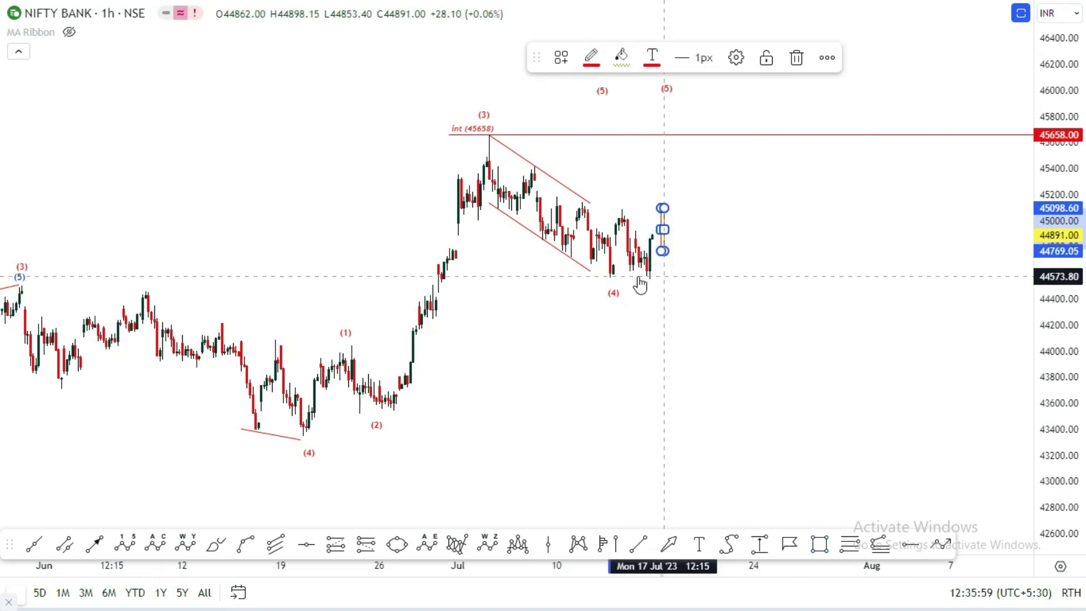
left_click(933, 541)
left_click(672, 218)
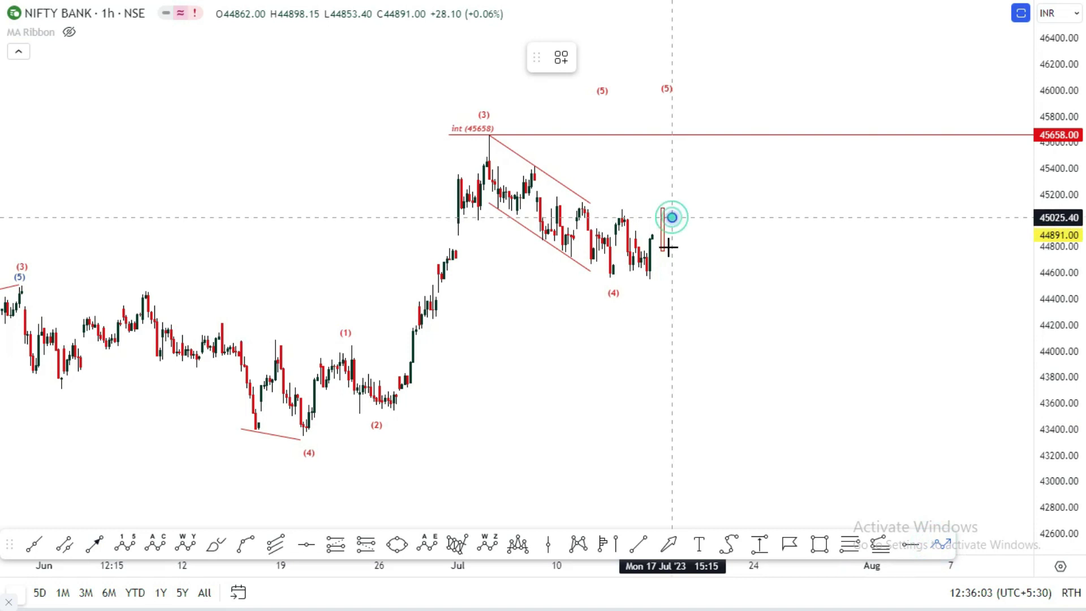
left_click(672, 267)
left_click(684, 226)
left_click(686, 260)
left_click(694, 228)
left_click(698, 259)
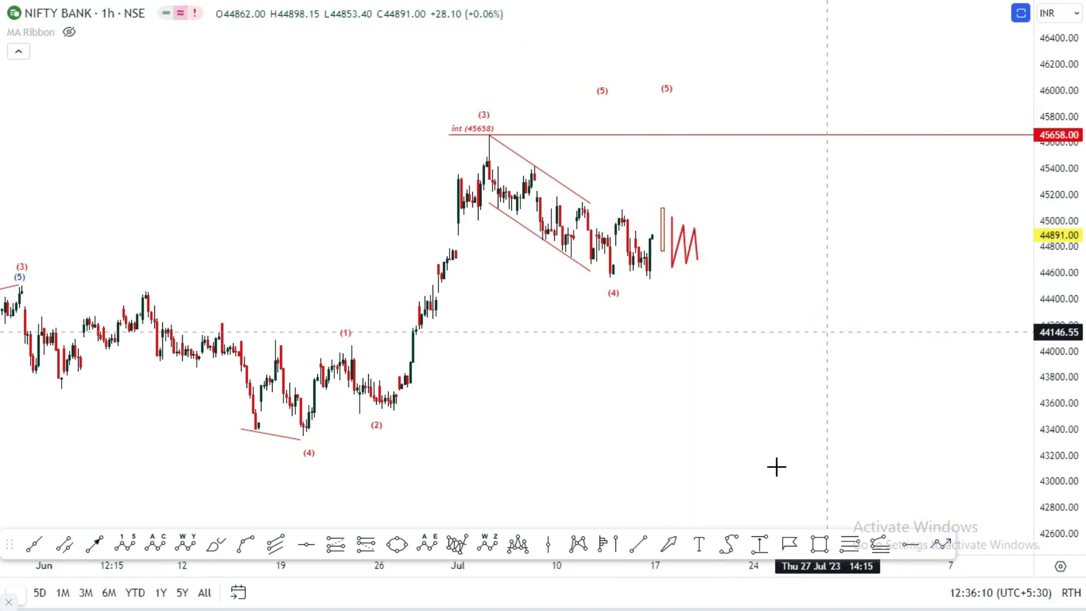
Draw a box from the 44555 low up to about 45092.
left_click(820, 544)
left_click(591, 279)
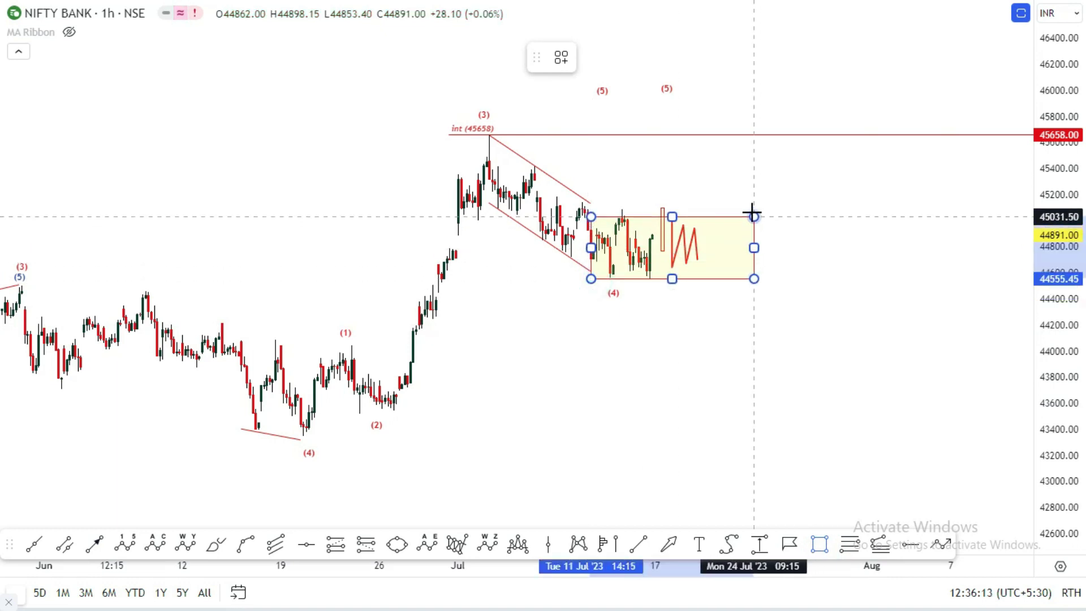
left_click(750, 208)
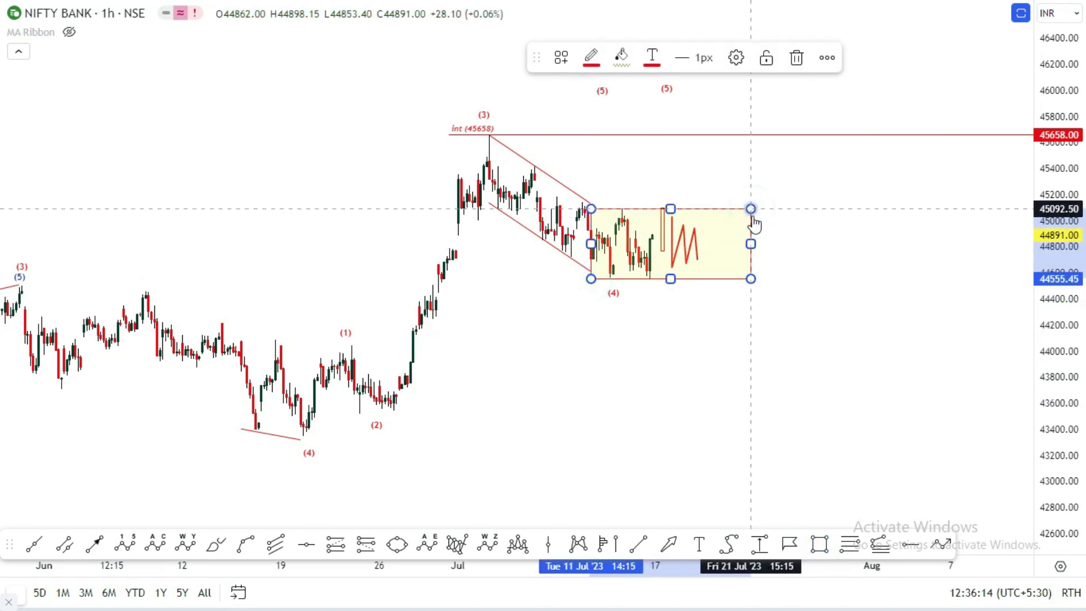
left_click(853, 294)
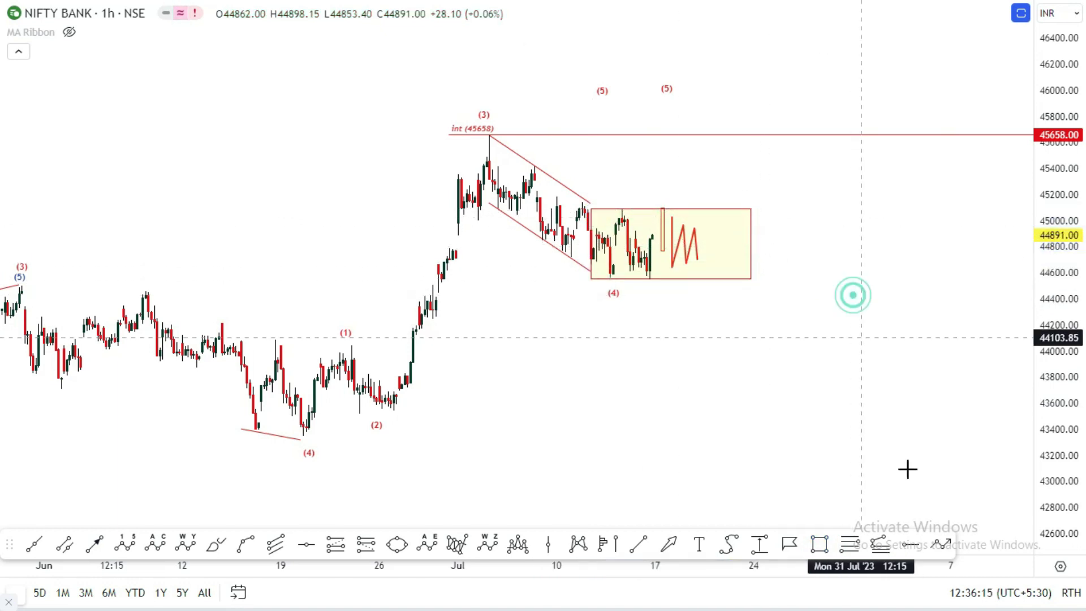
Draw a path 45658 → 44547 → box top → 43980, and shift the small marker to 44372–44701.
left_click(480, 129)
left_click(604, 285)
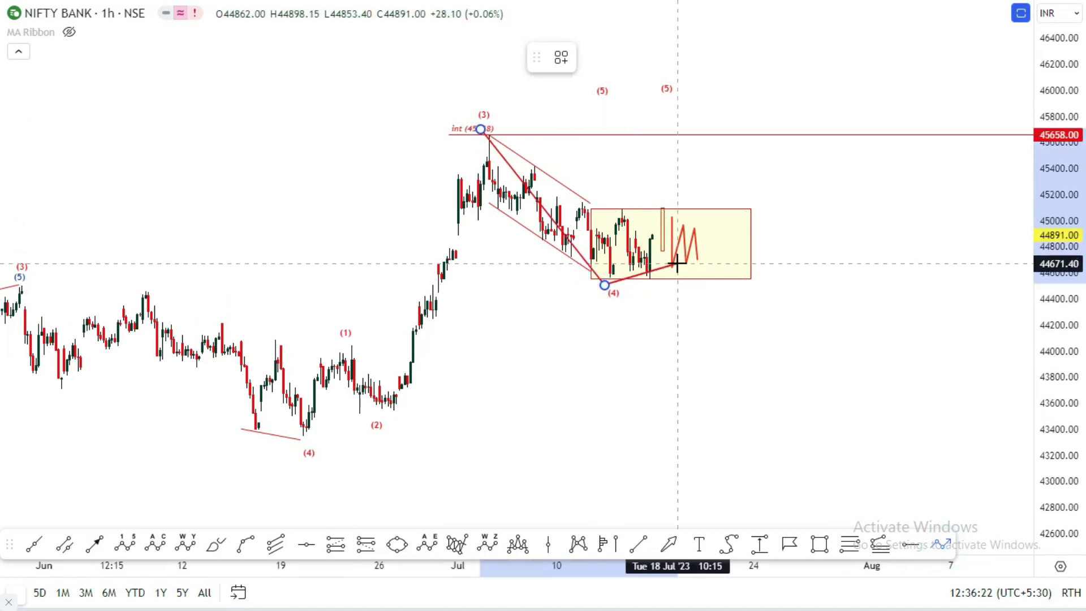
left_click(697, 211)
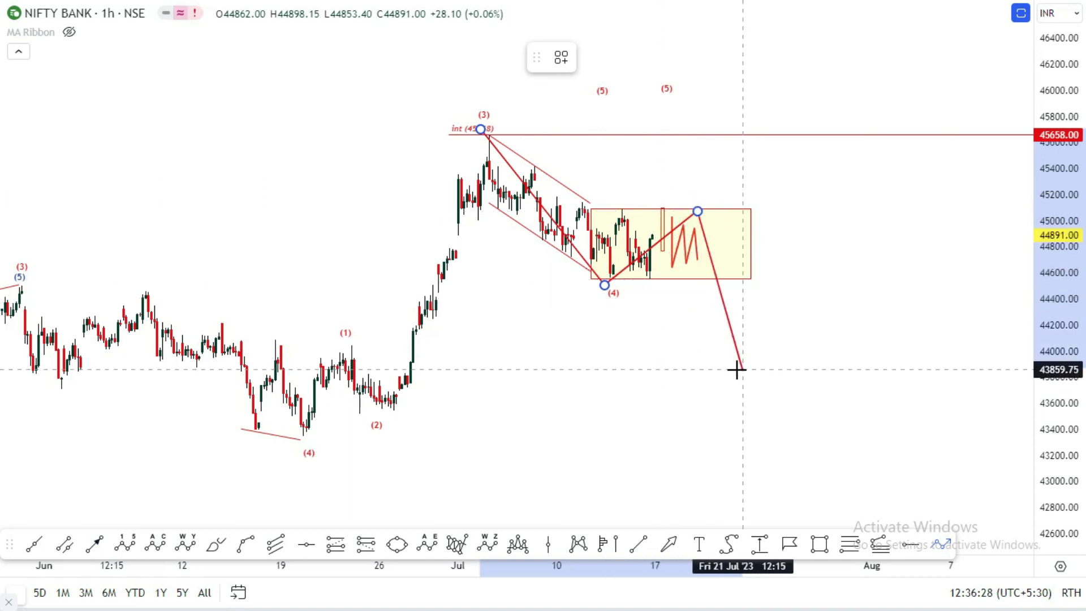
double_click(711, 354)
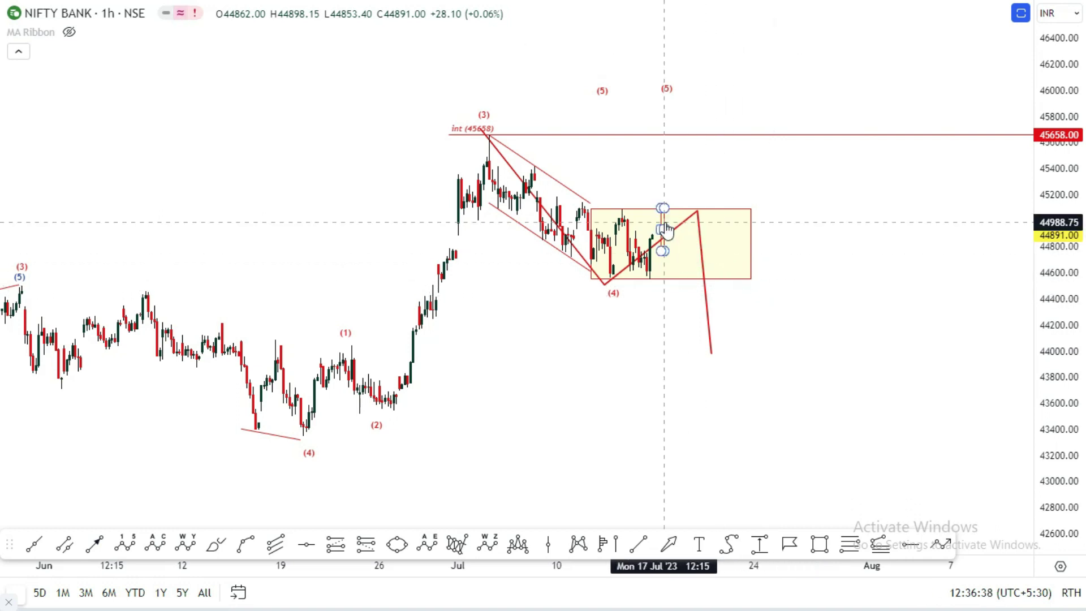
left_click_drag(667, 229, 661, 276)
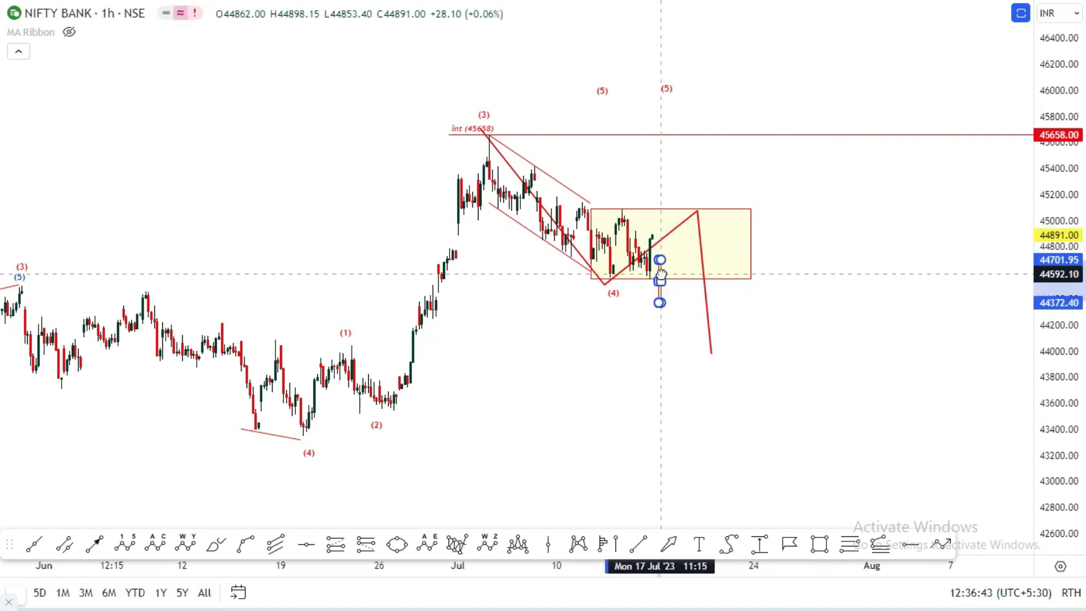